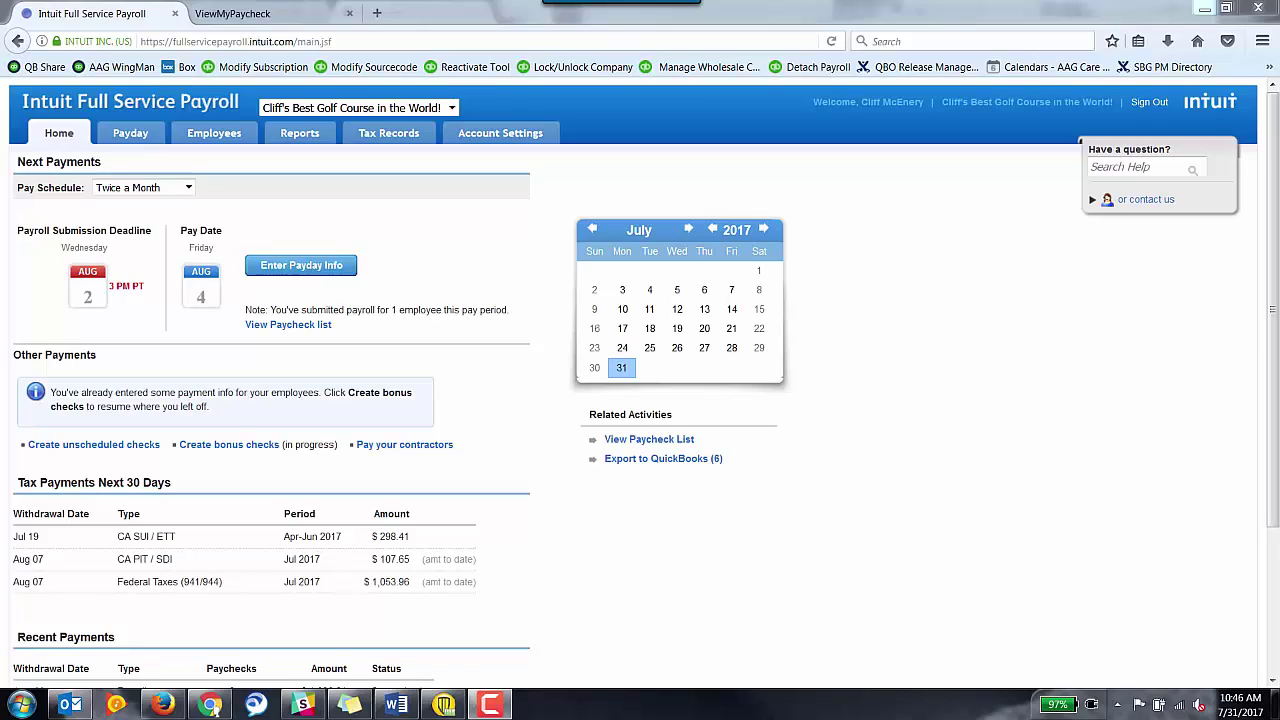
# Go to the Employees list and start a new employee record.
pyautogui.click(216, 136)
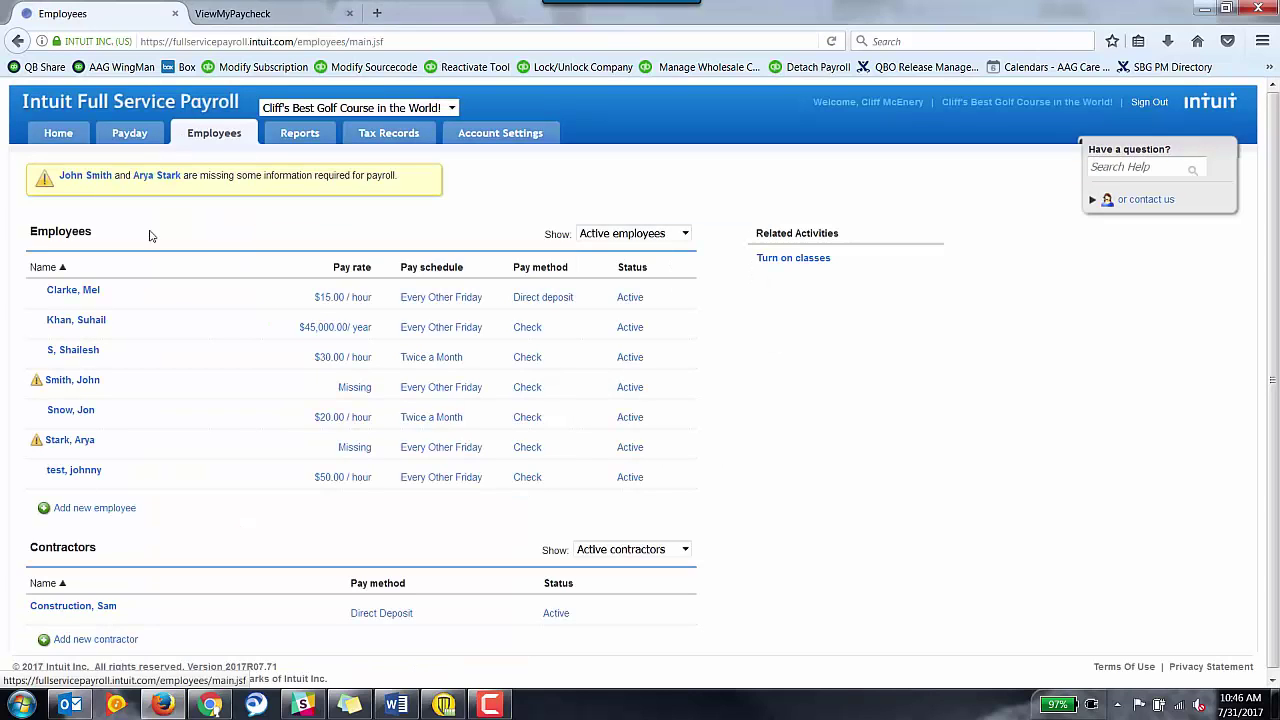
pyautogui.click(88, 509)
pyautogui.rightClick(92, 508)
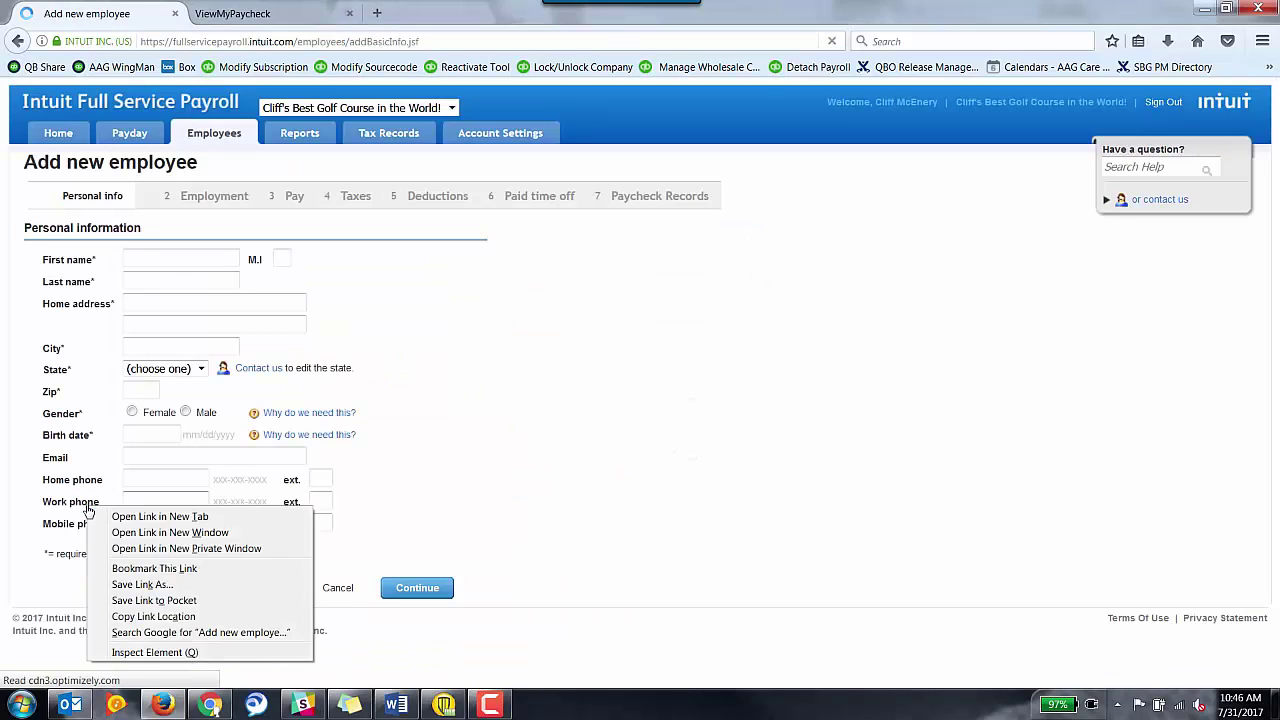
# Enter the employee's first and last name and home street address.
pyautogui.click(147, 236)
pyautogui.press('Tab')
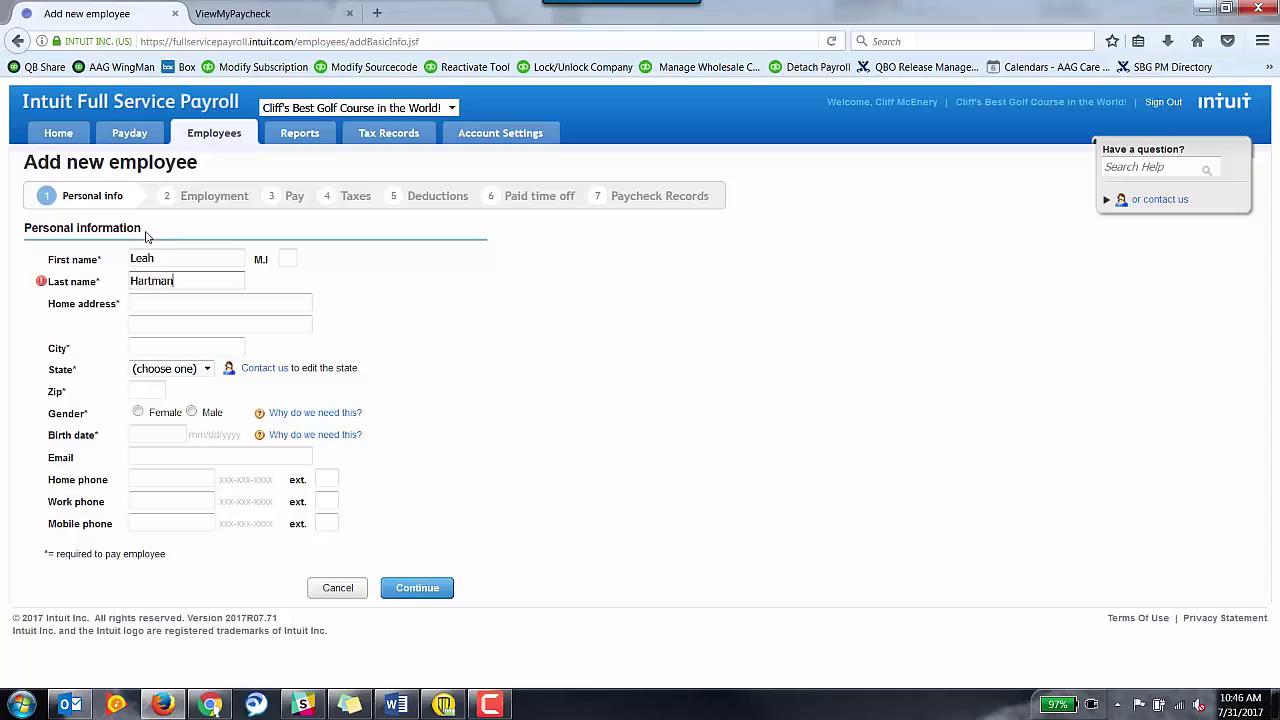
pyautogui.press('Tab')
pyautogui.write('123 fake')
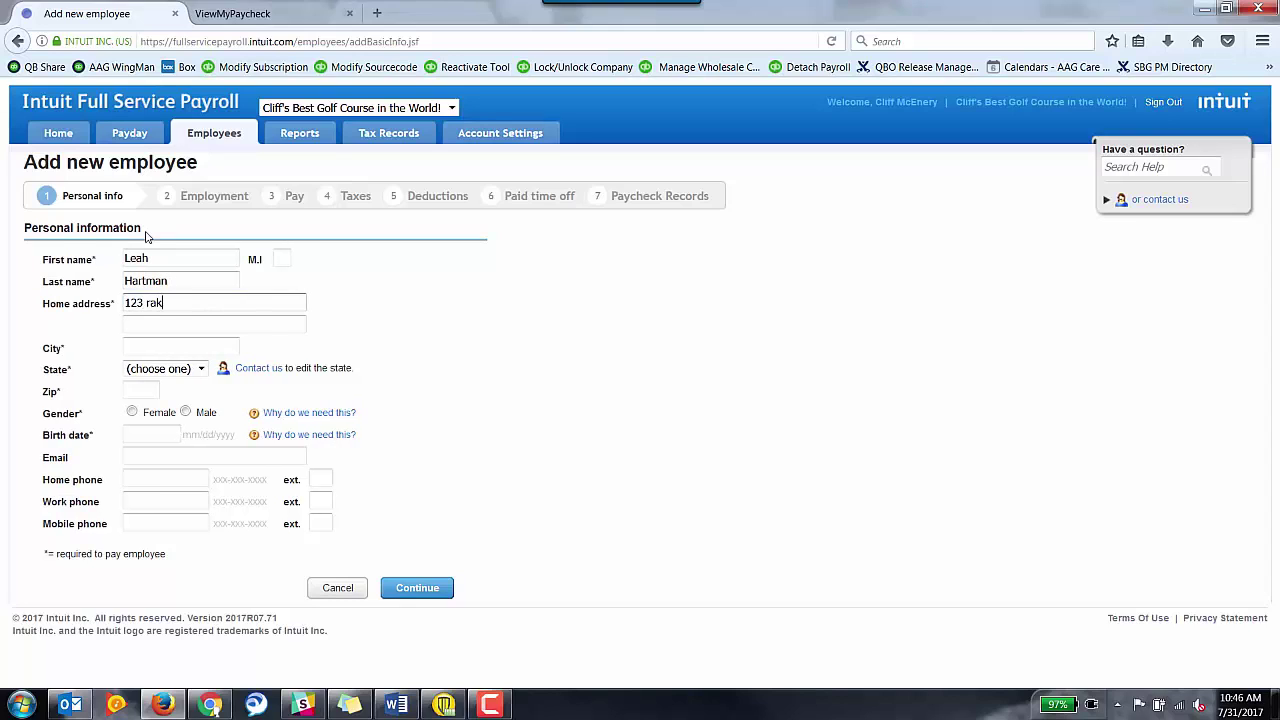
pyautogui.press('BackSpace')
pyautogui.press('BackSpace')
pyautogui.press('BackSpace')
pyautogui.press('BackSpace')
pyautogui.press('BackSpace')
pyautogui.write('fake st')
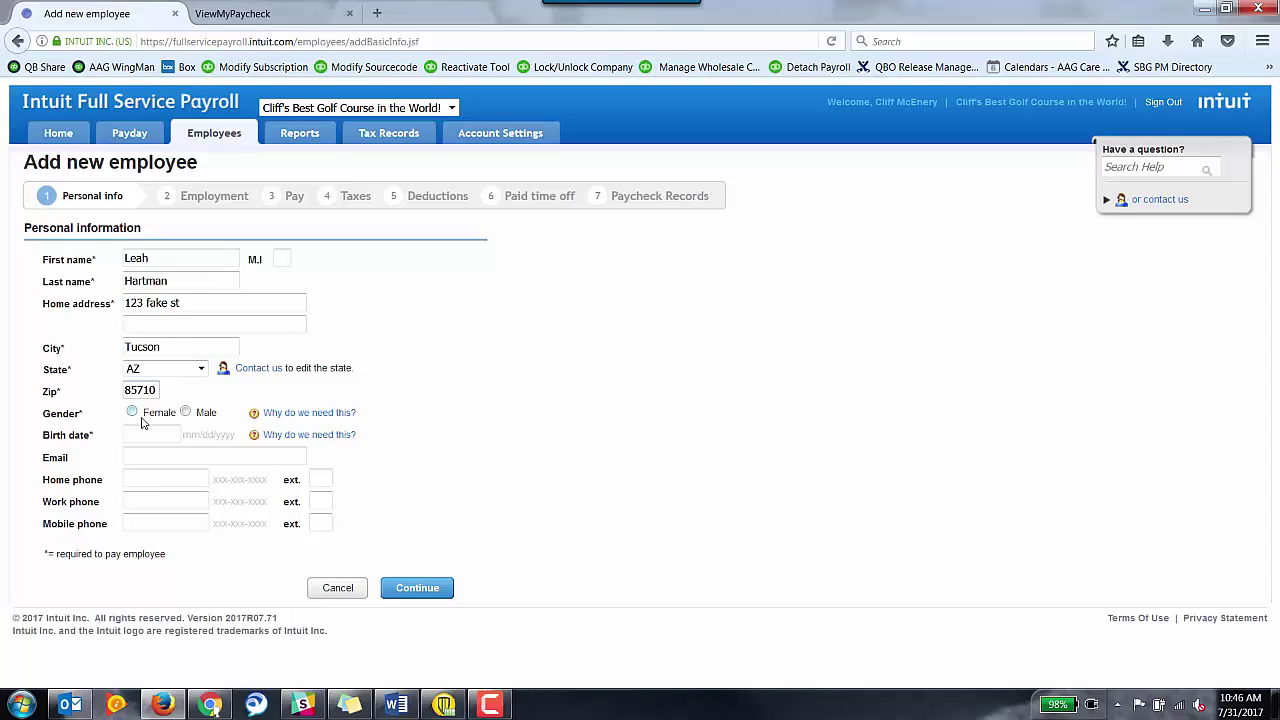
# Mark the employee as female with birth date 01/23/1990 and submit the personal info.
pyautogui.click(131, 412)
pyautogui.click(134, 437)
pyautogui.write('01/23/1990')
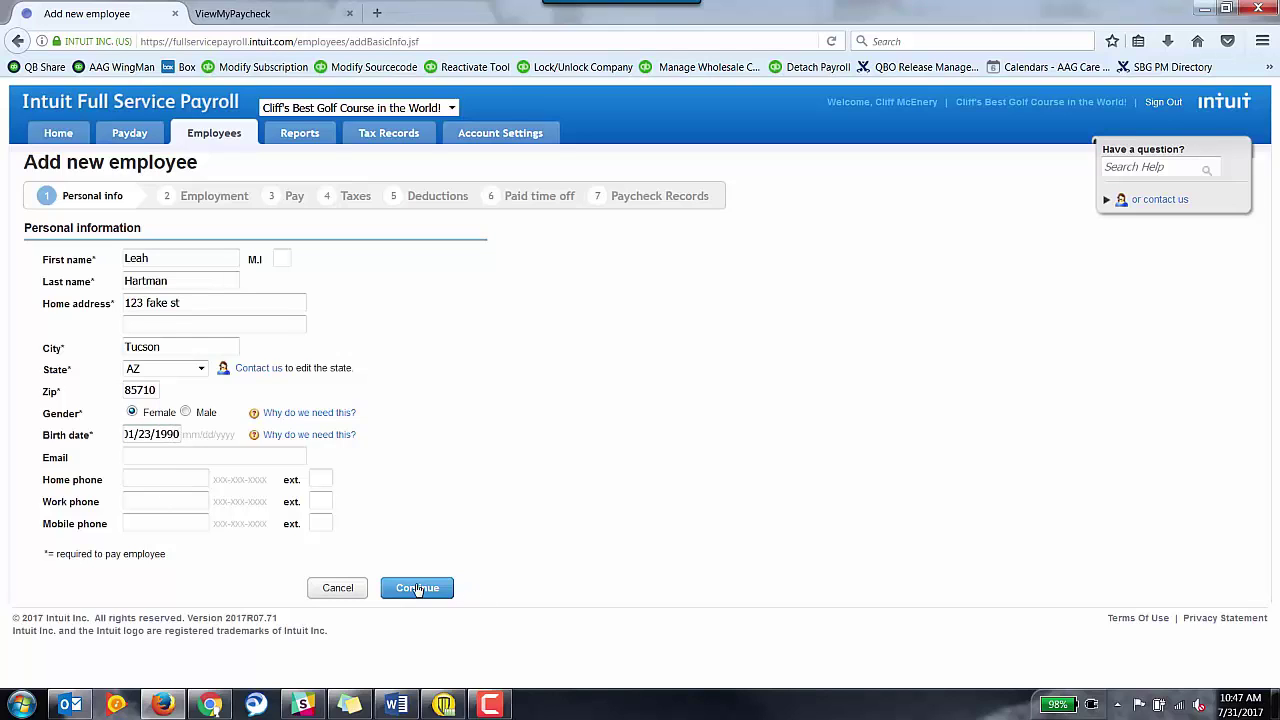
pyautogui.click(423, 589)
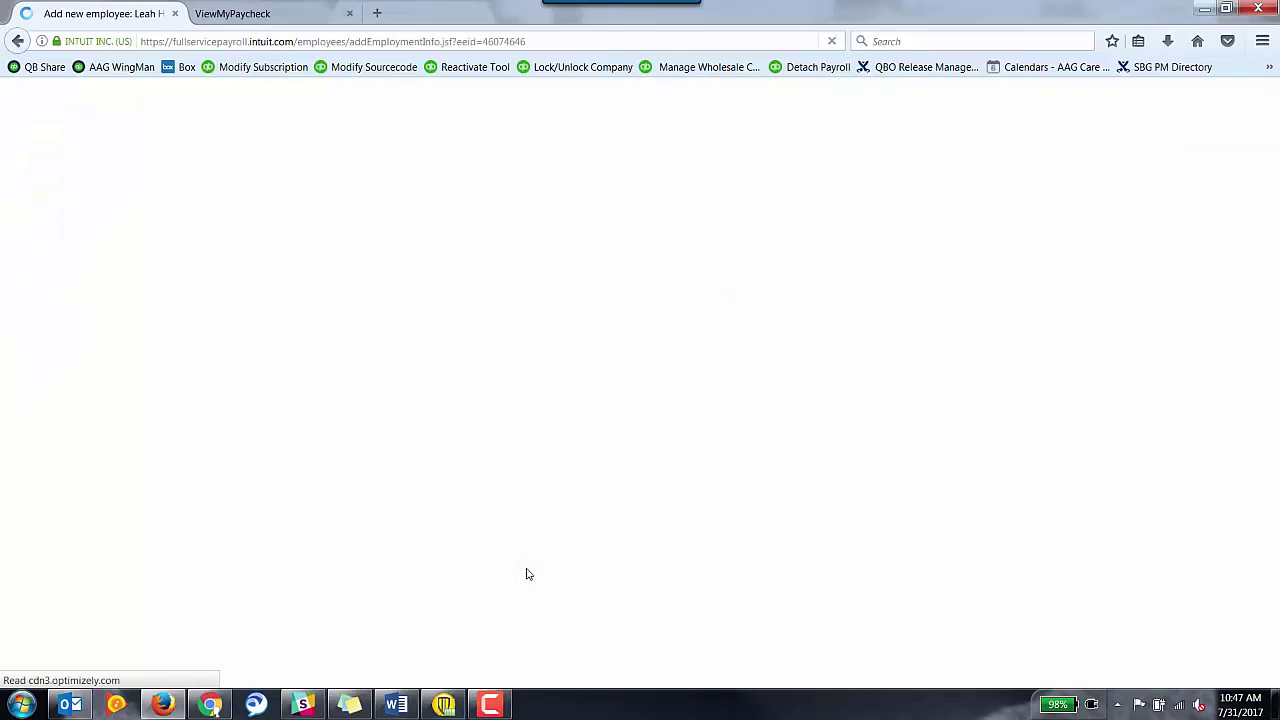
pyautogui.click(260, 279)
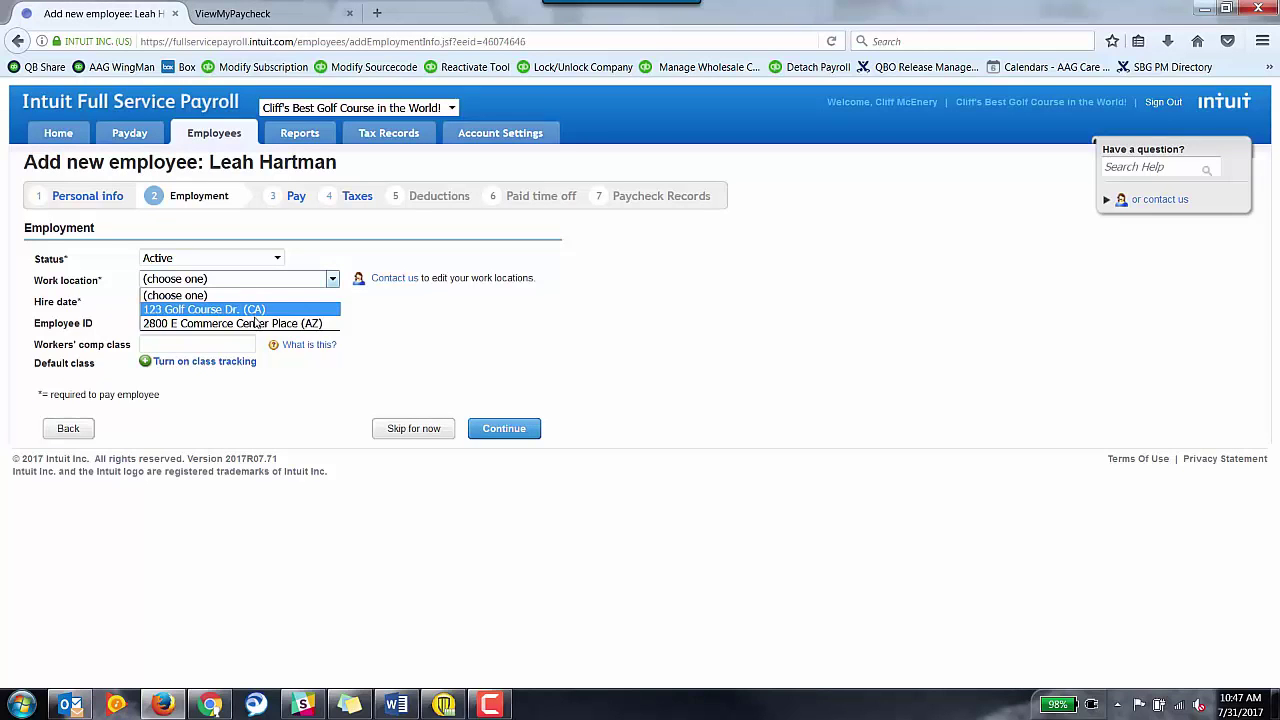
pyautogui.click(257, 323)
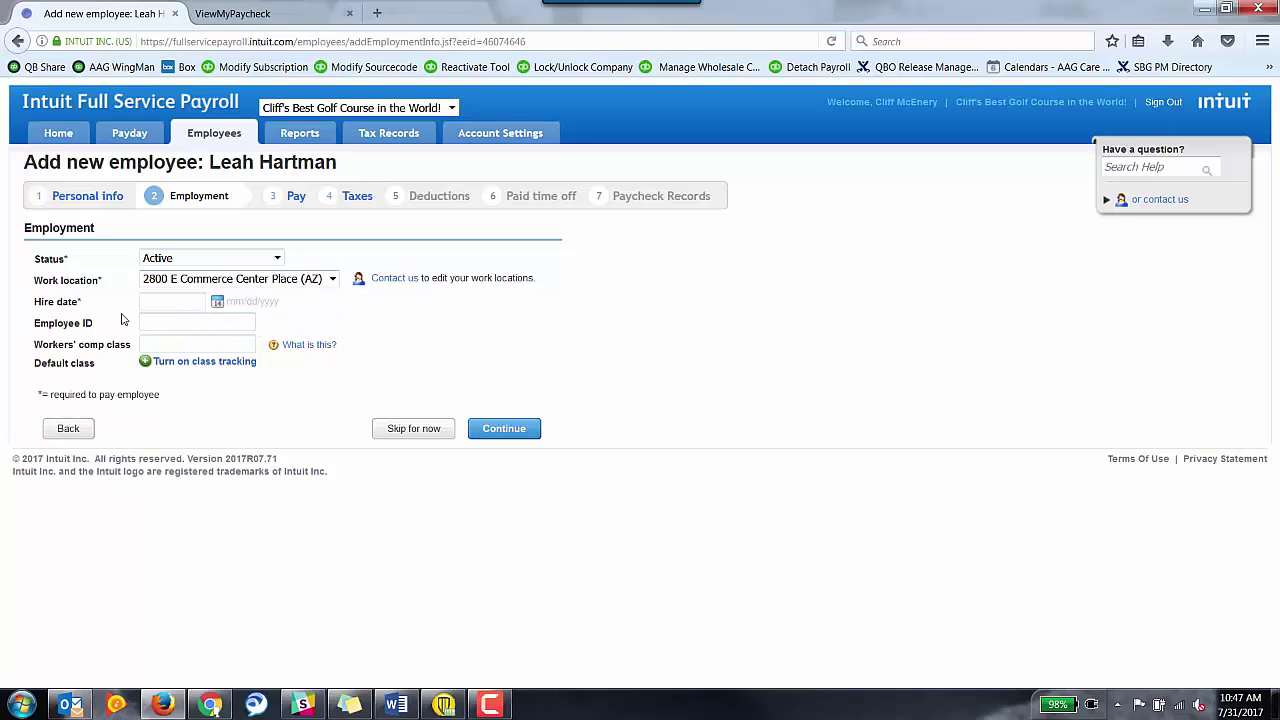
pyautogui.click(220, 305)
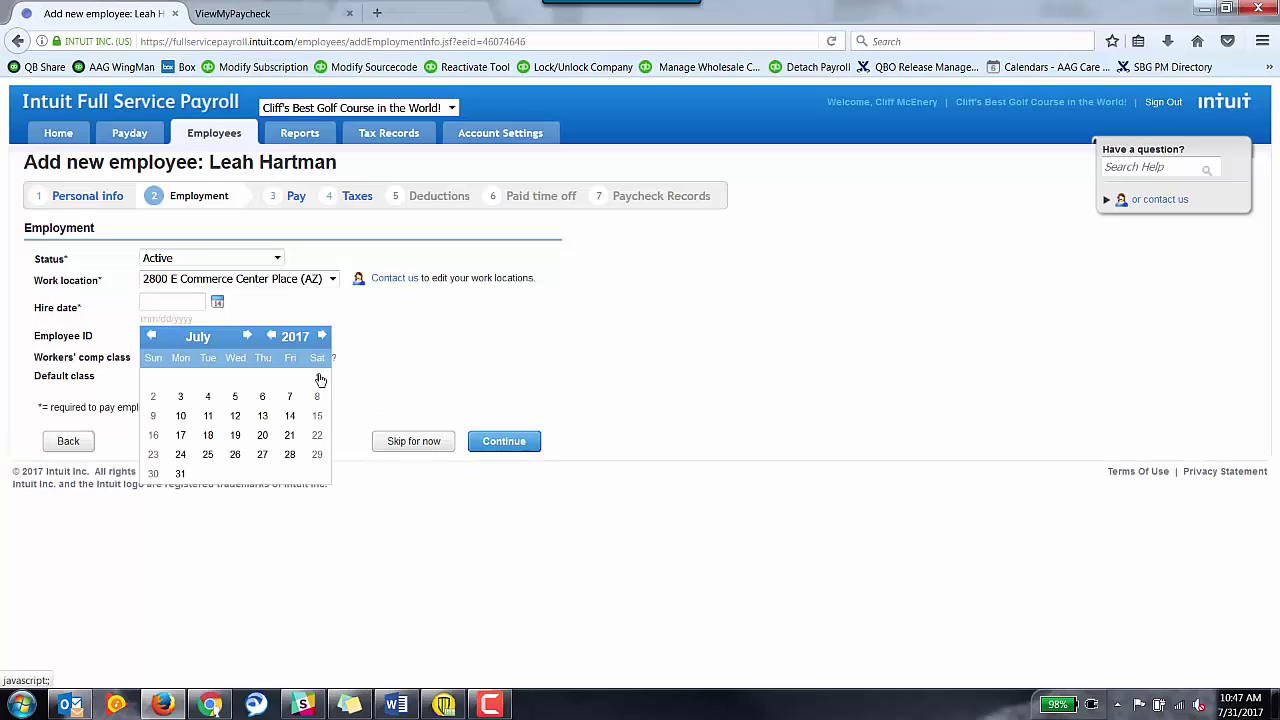
pyautogui.click(320, 377)
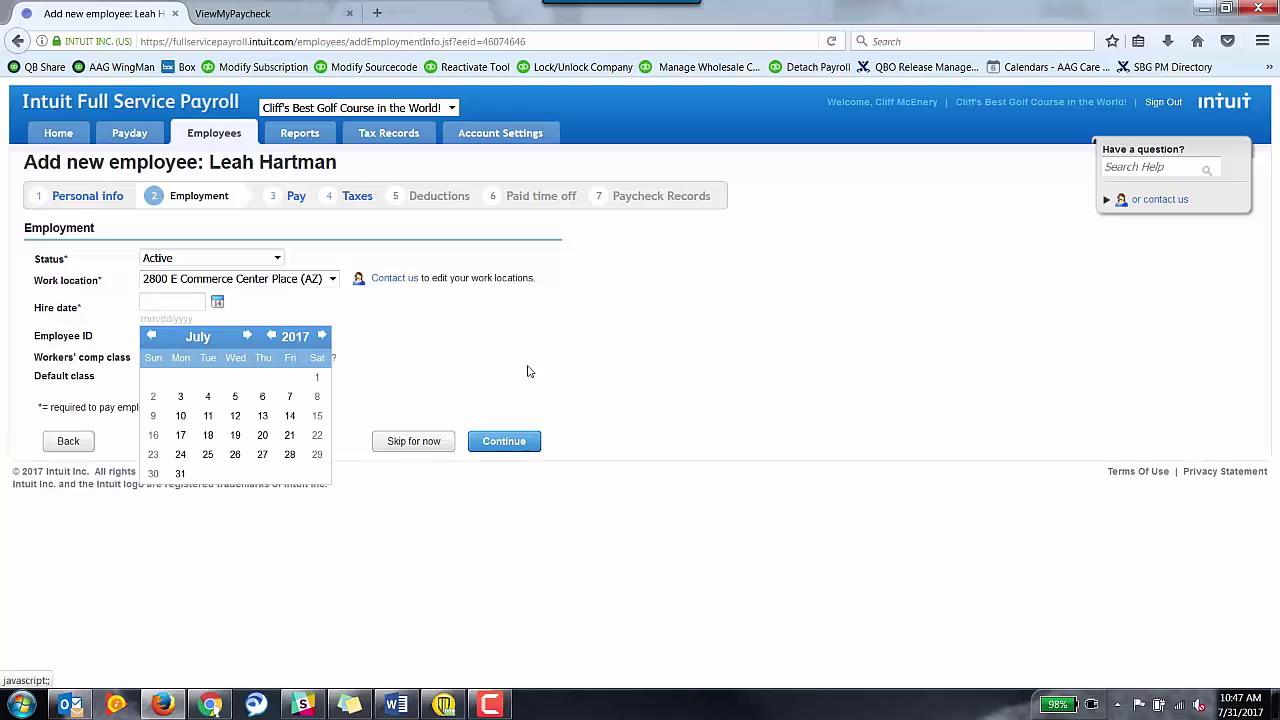
pyautogui.click(514, 430)
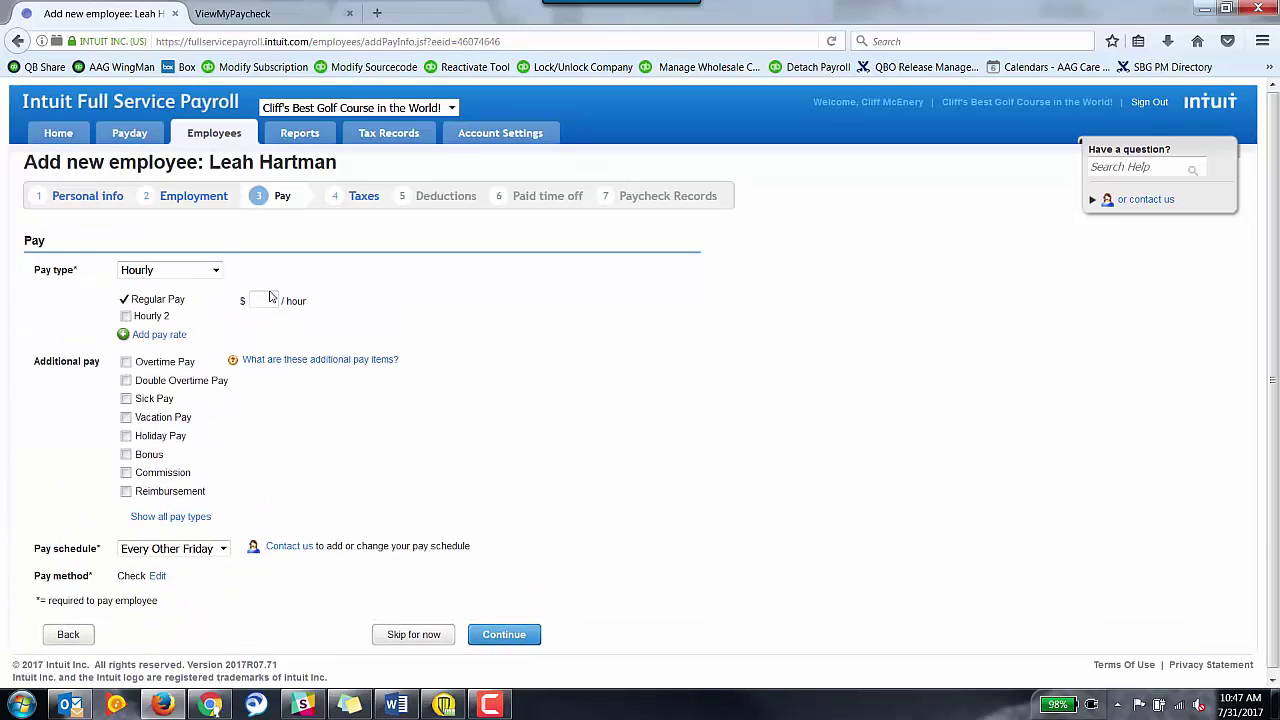
# Set hourly Regular Pay to $20.00 on the Every Other Friday pay schedule.
pyautogui.click(271, 298)
pyautogui.write('20')
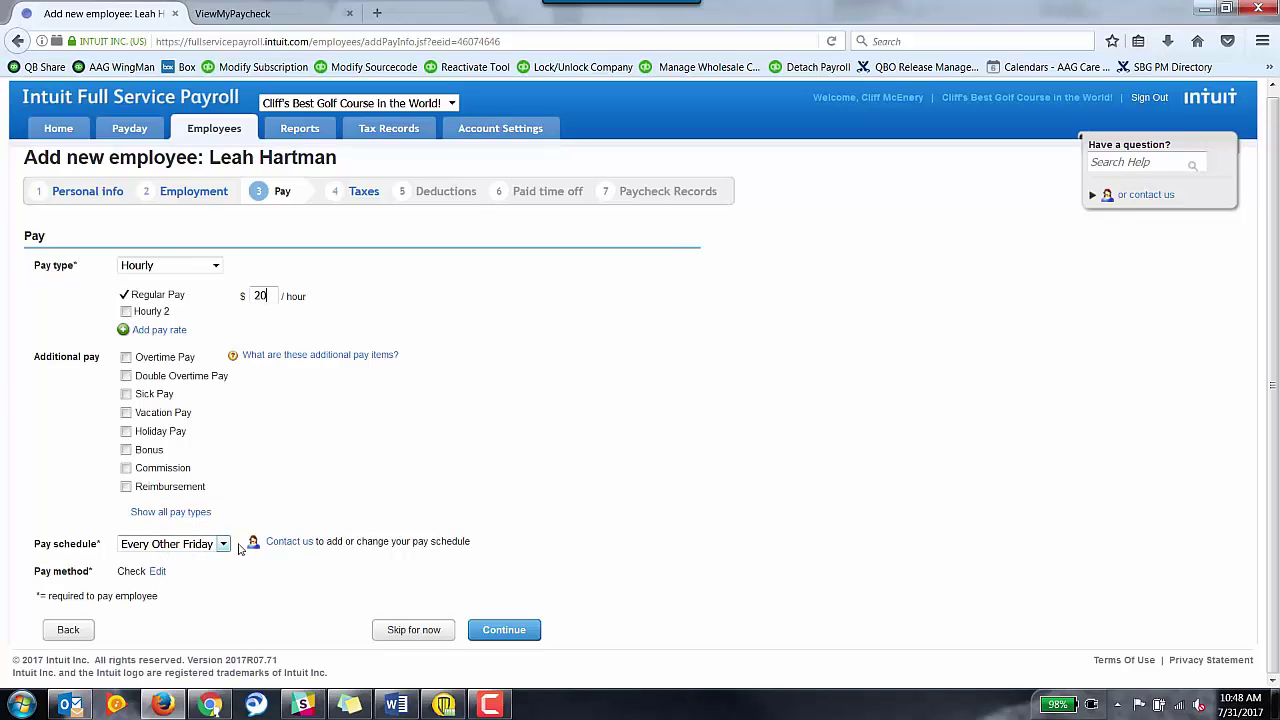
pyautogui.click(221, 546)
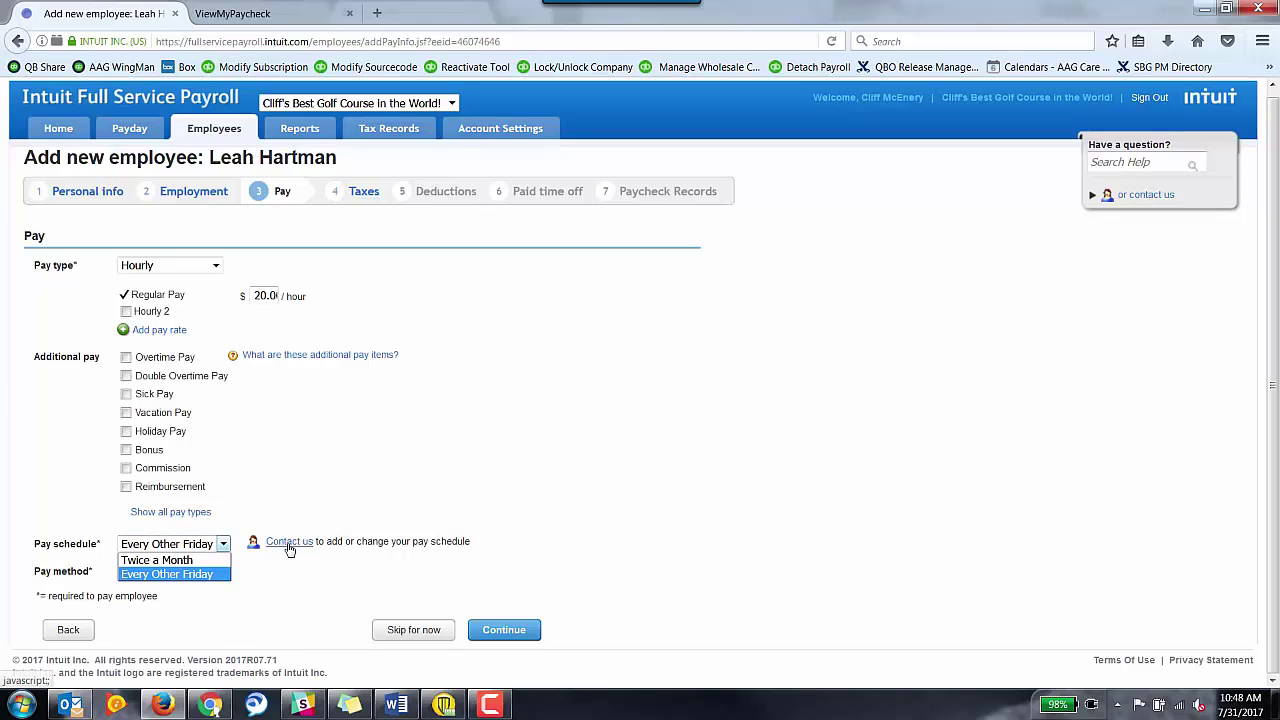
pyautogui.click(313, 576)
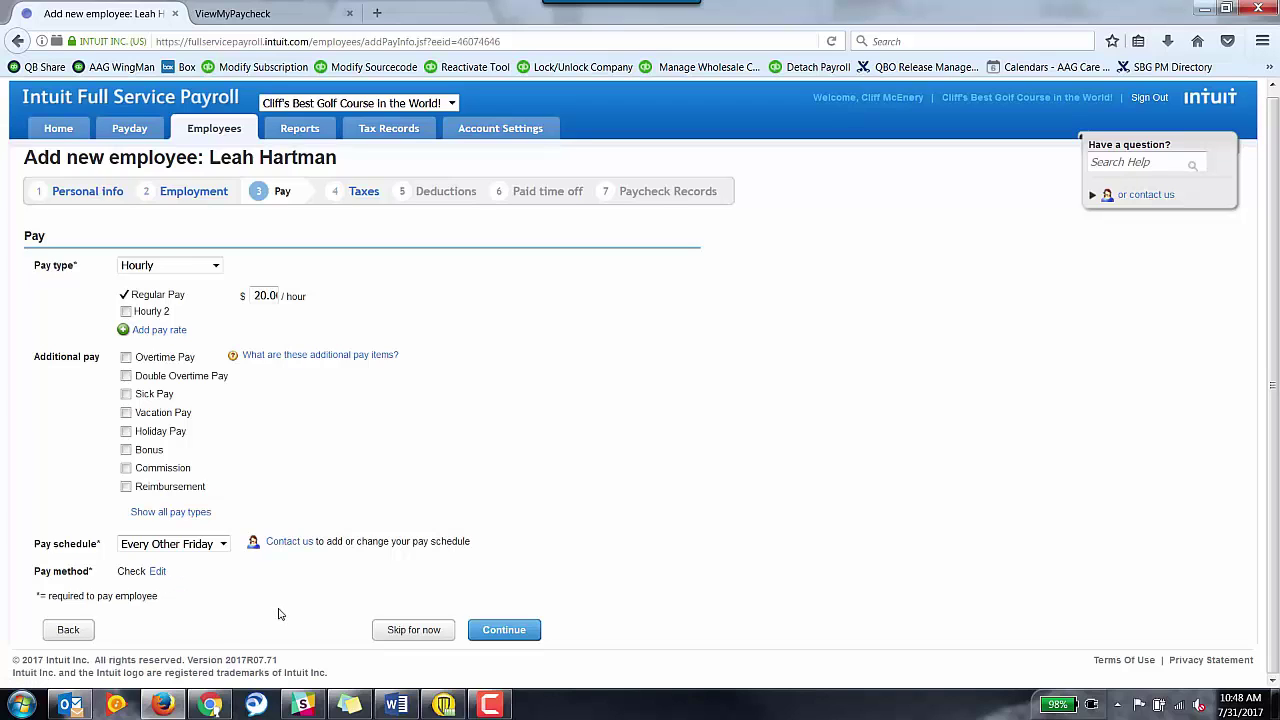
pyautogui.click(506, 632)
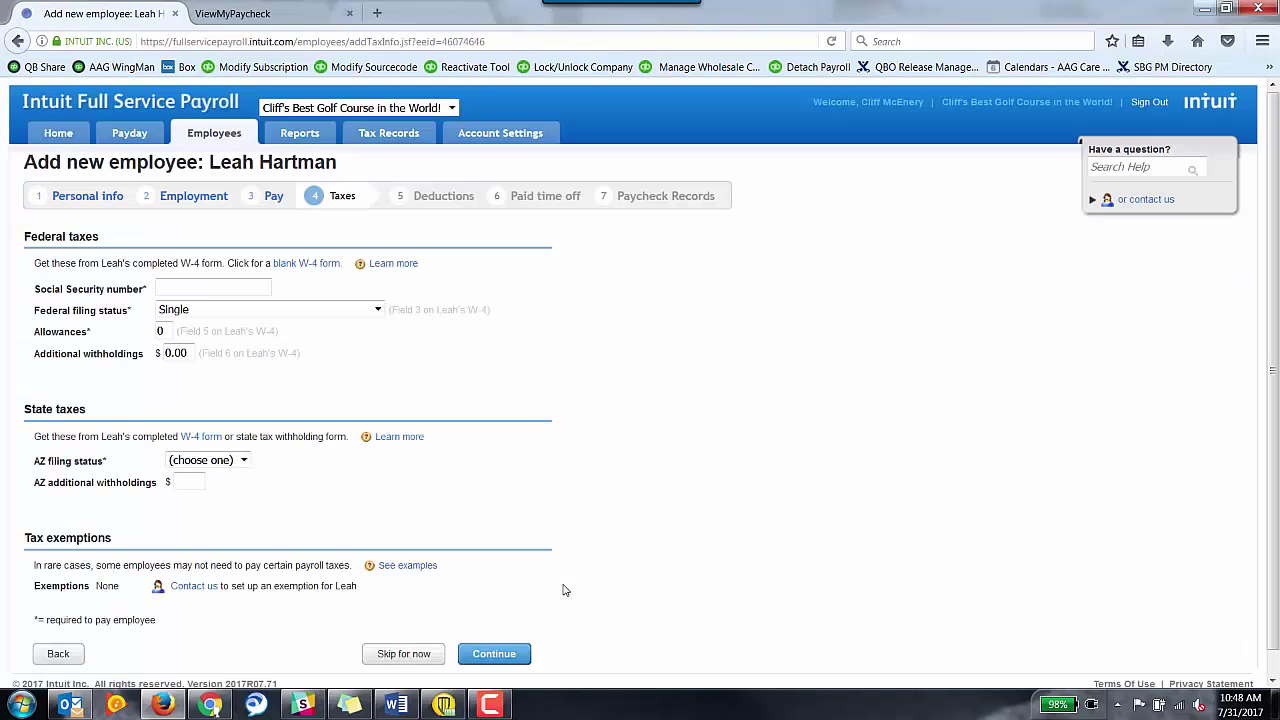
# Choose the 2.7% Arizona withholding rate and save the tax details.
pyautogui.scroll(-1, 563, 590)
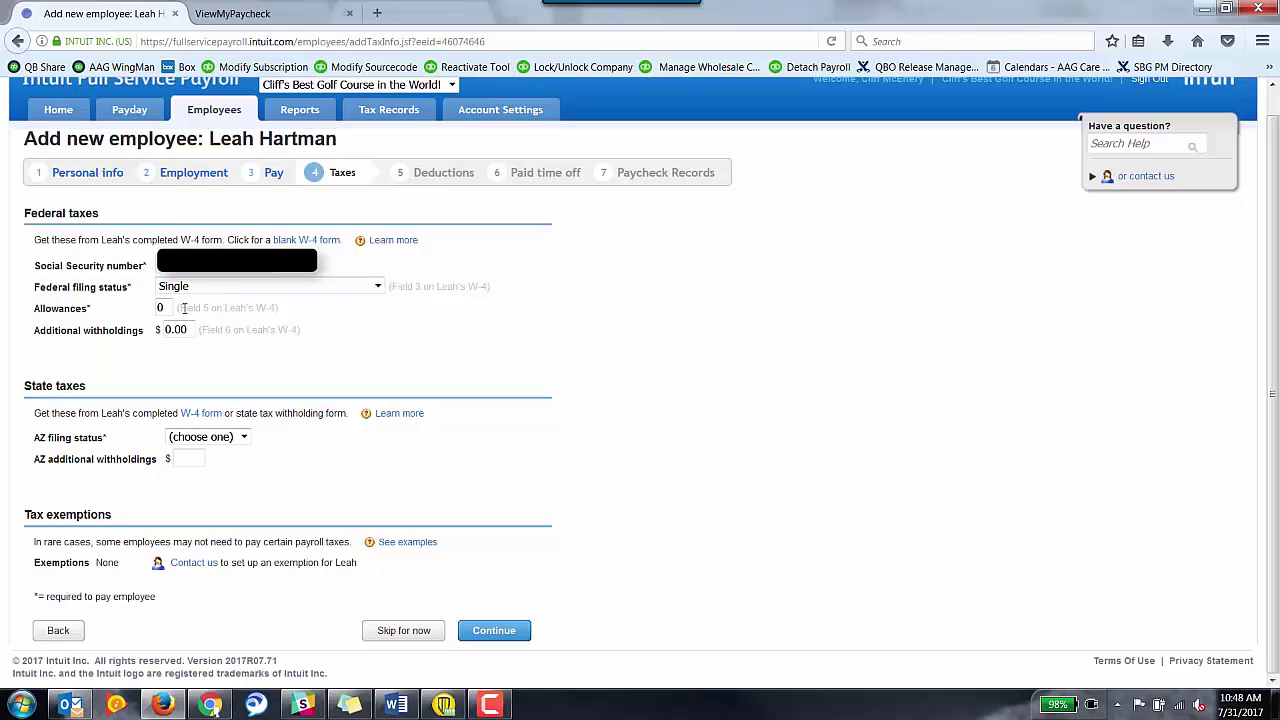
pyautogui.click(244, 437)
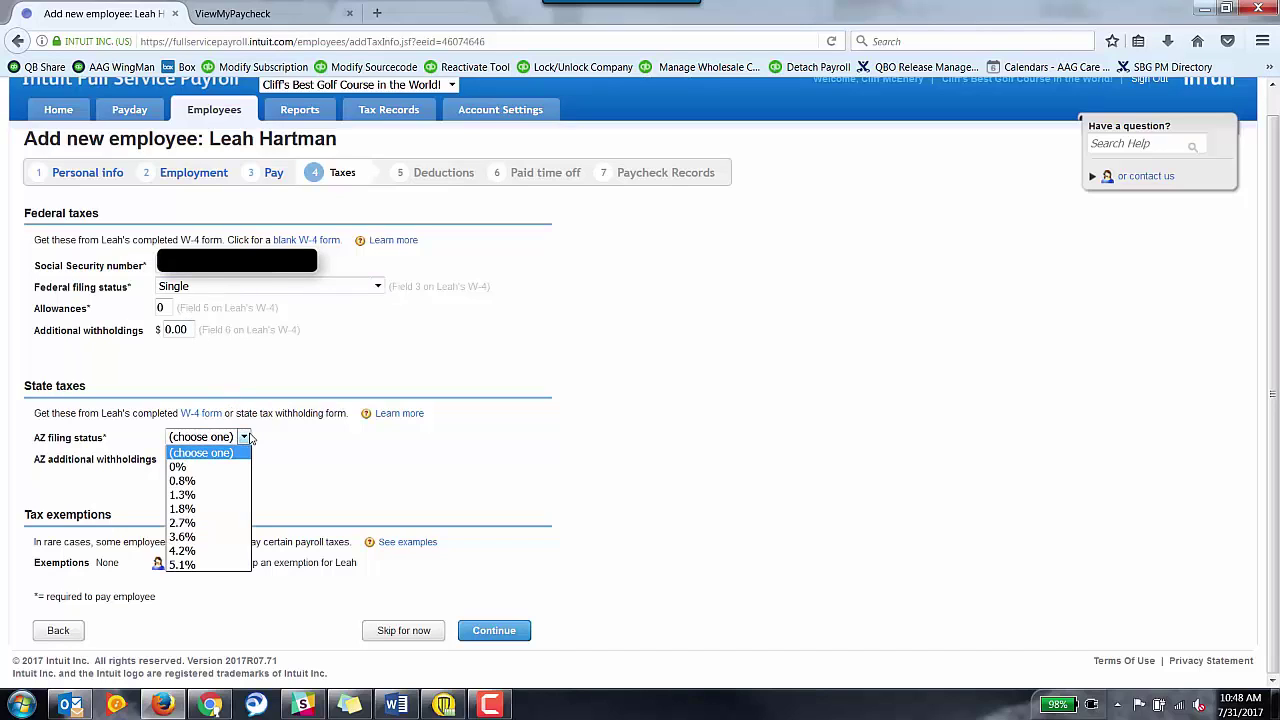
pyautogui.click(213, 525)
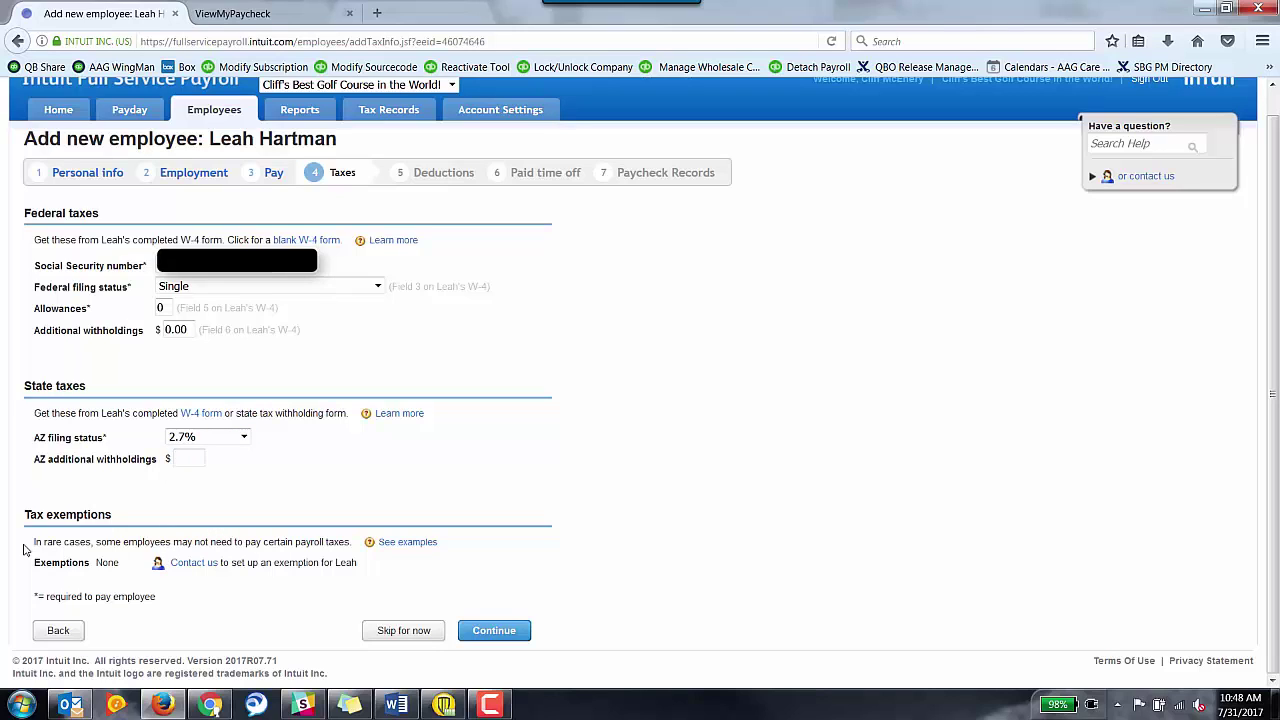
pyautogui.click(490, 632)
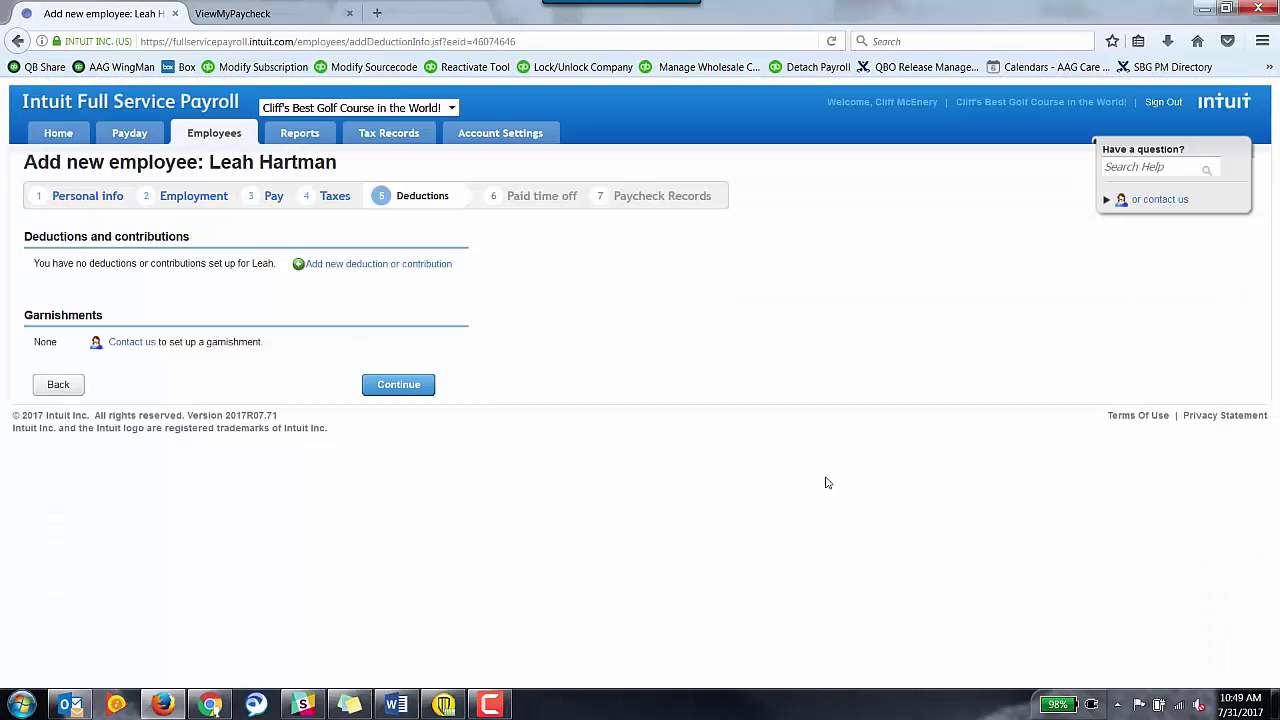
# Add a Fidelity - 401(k) deduction with employee and company amounts as % of gross pay.
pyautogui.click(420, 272)
pyautogui.click(602, 363)
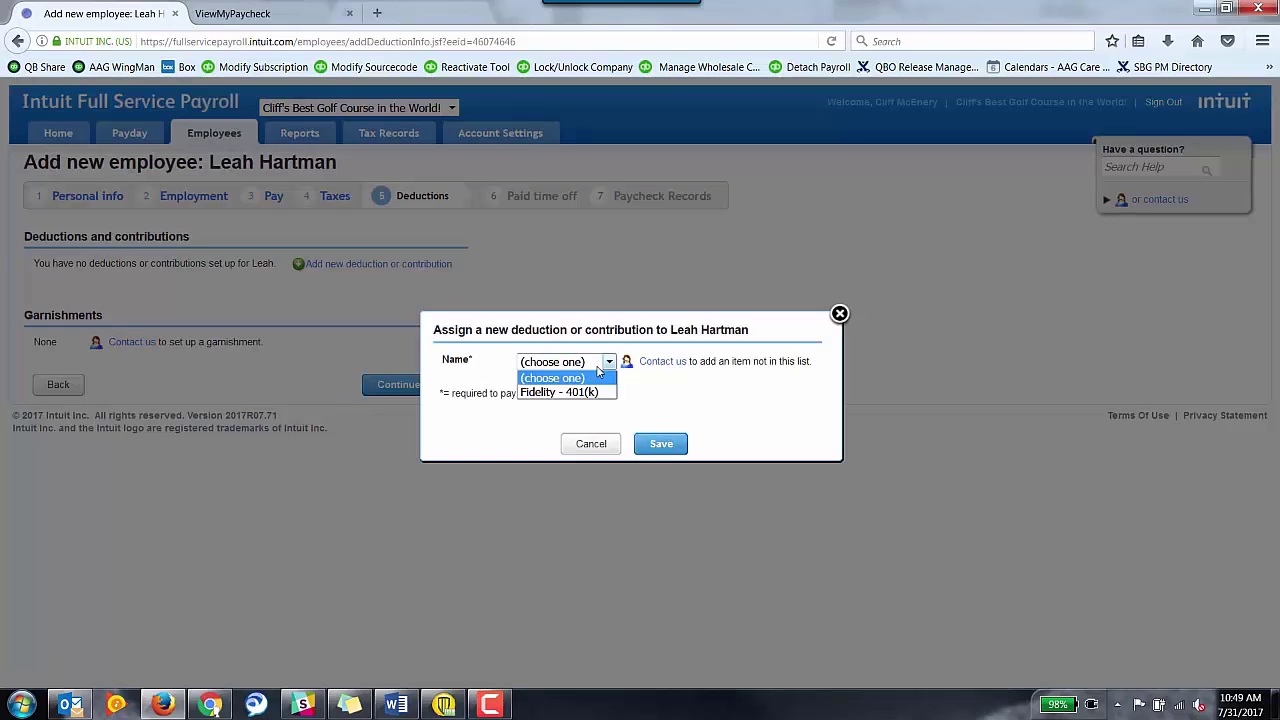
pyautogui.click(598, 393)
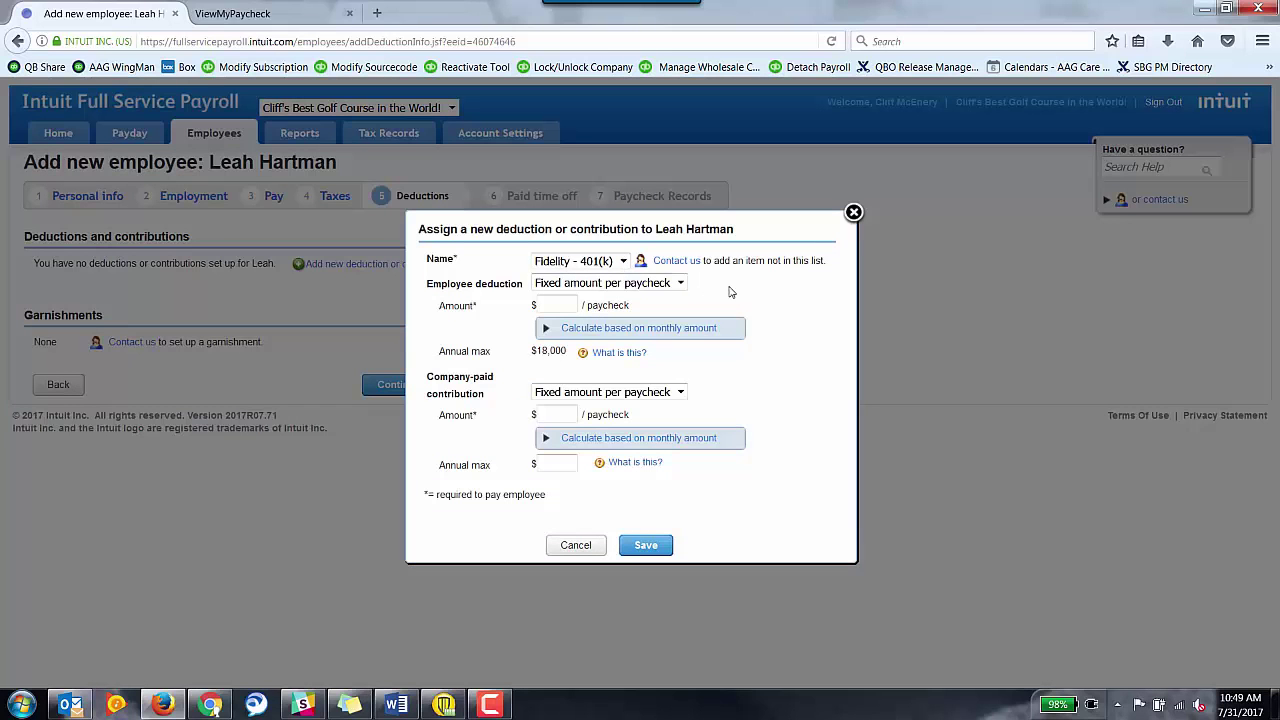
pyautogui.click(637, 287)
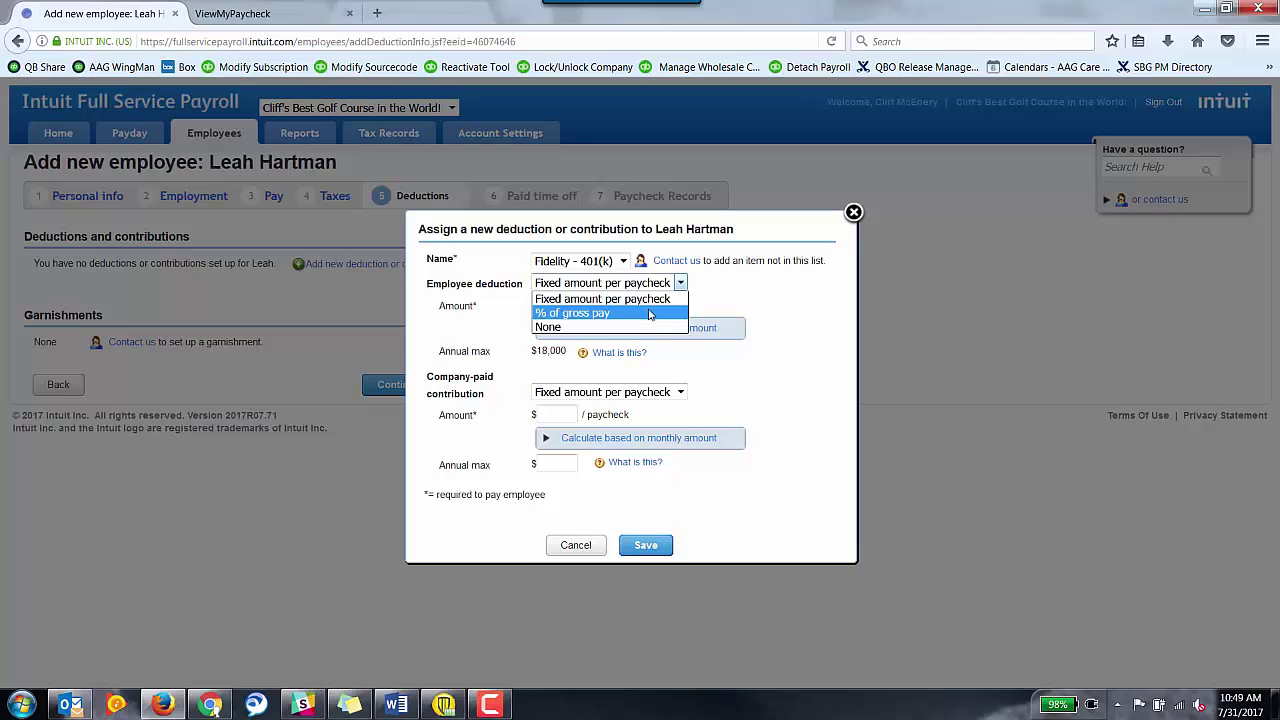
pyautogui.click(649, 315)
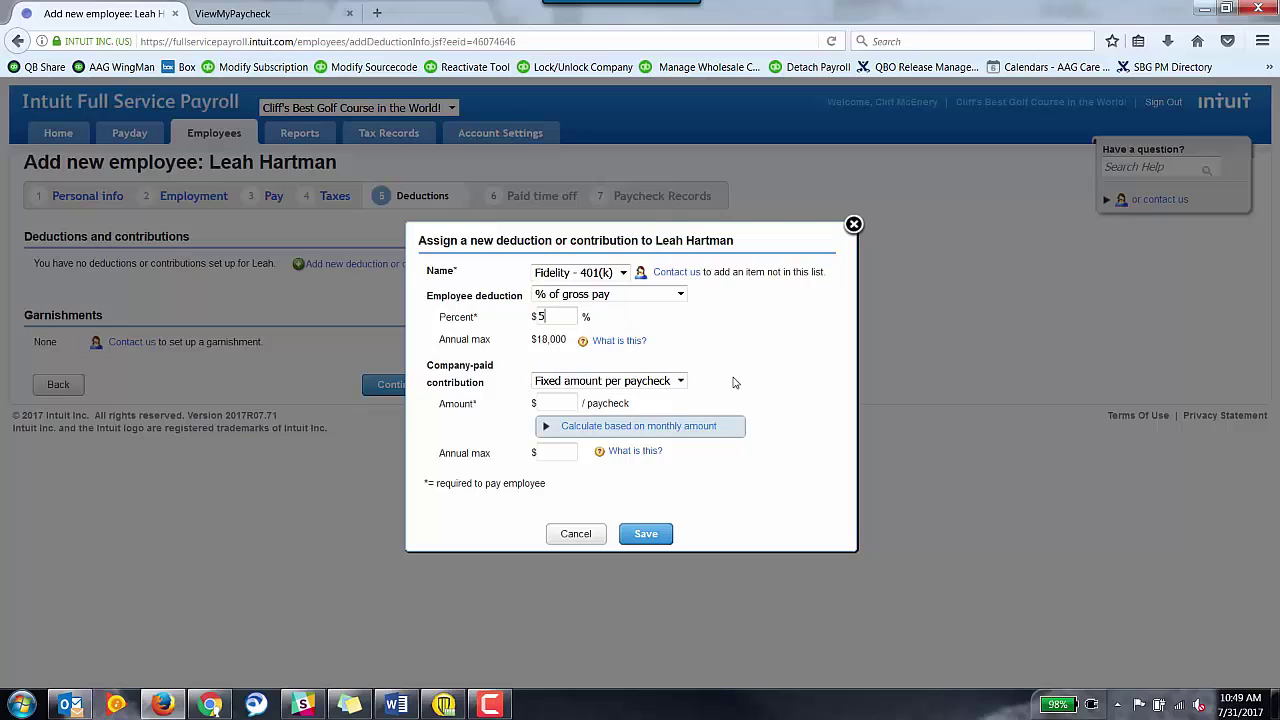
pyautogui.click(662, 381)
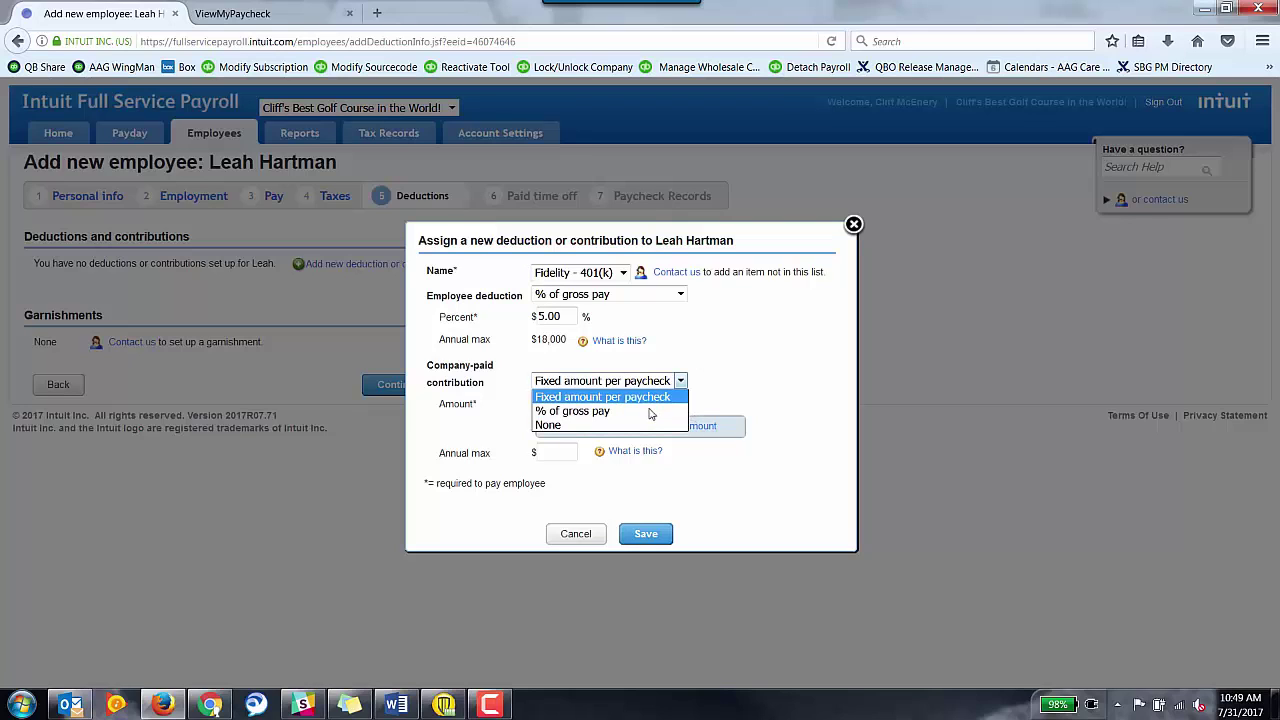
pyautogui.click(650, 413)
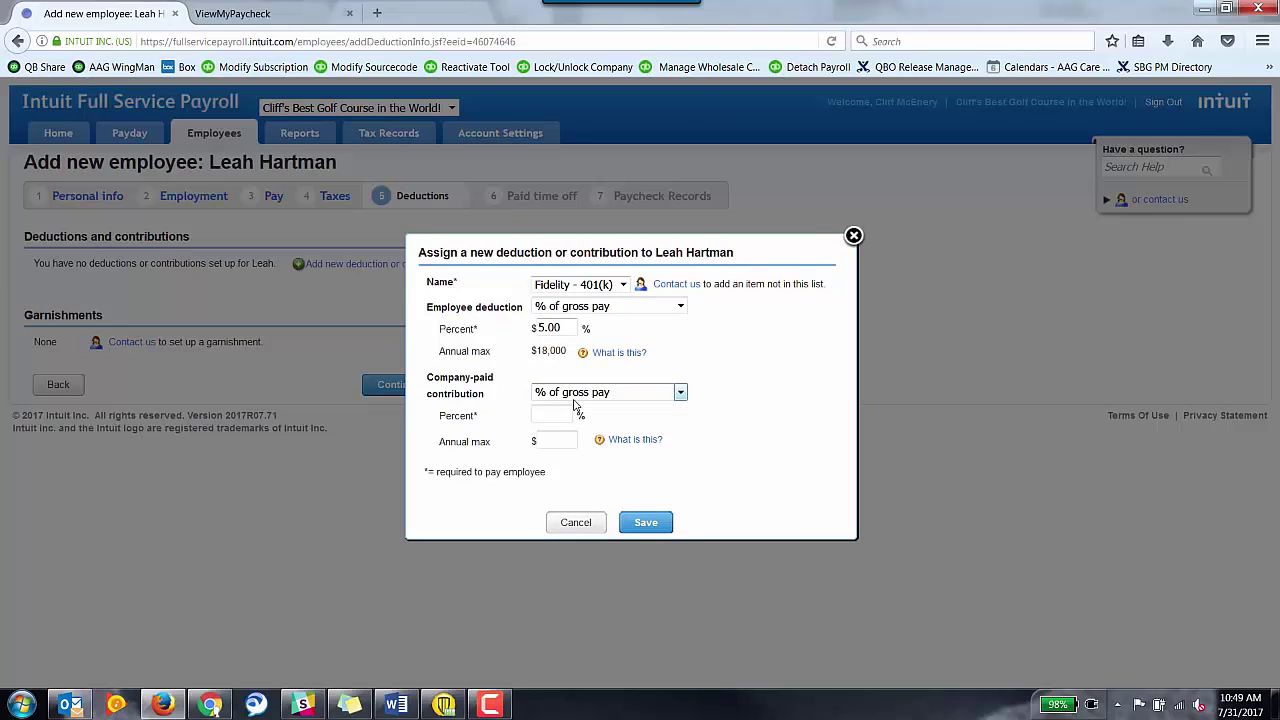
# Set the company contribution to 3% with a $10,000 annual maximum and save the deduction.
pyautogui.click(568, 414)
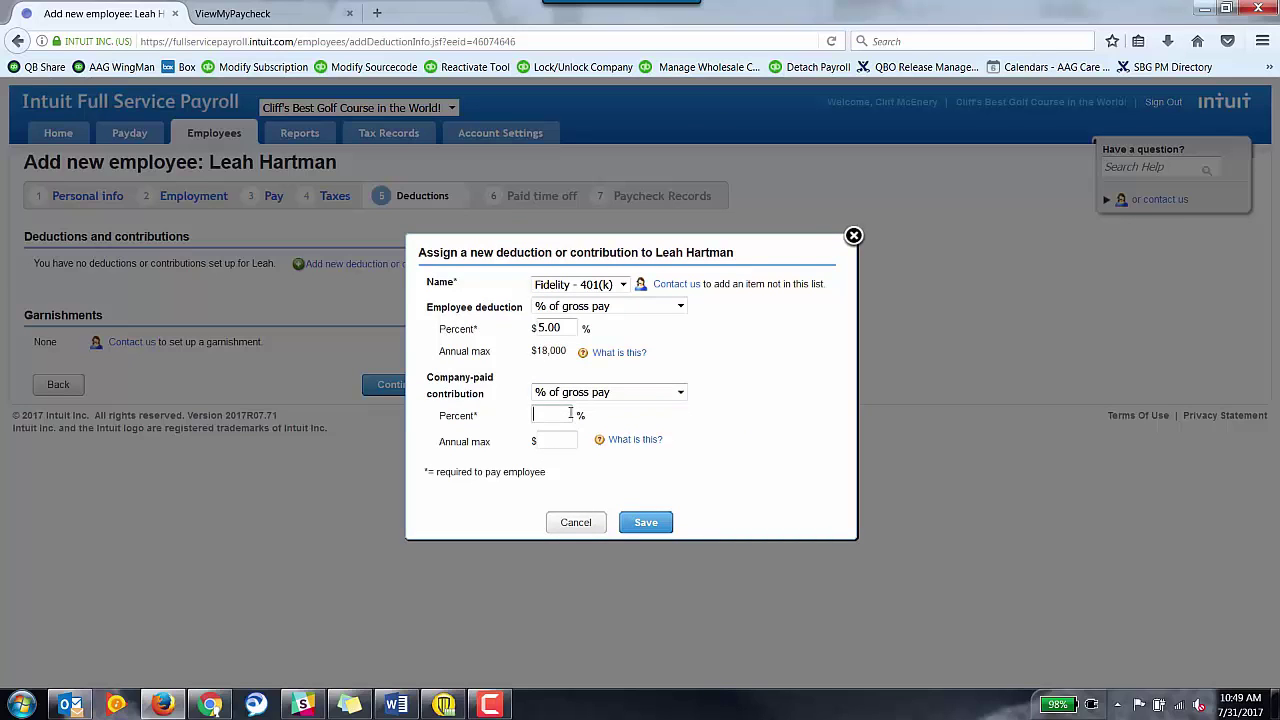
pyautogui.write('3')
pyautogui.click(560, 437)
pyautogui.write('10,0000')
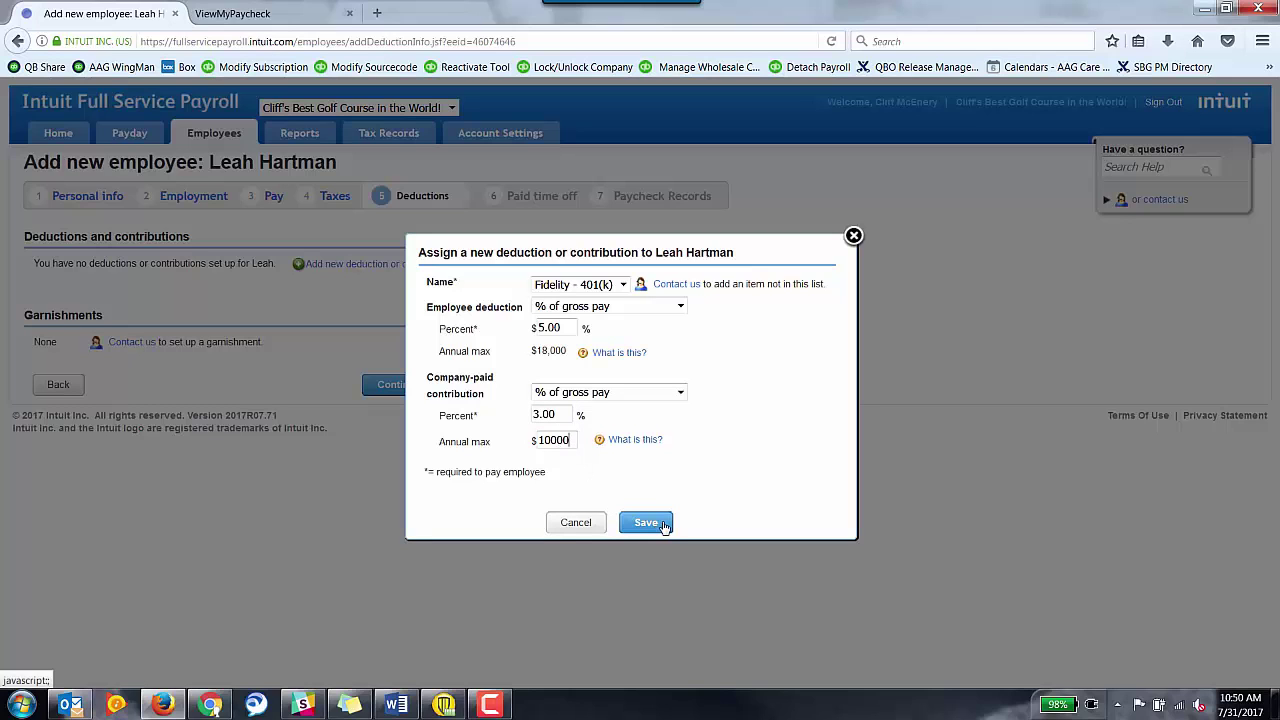
pyautogui.click(753, 488)
pyautogui.click(645, 522)
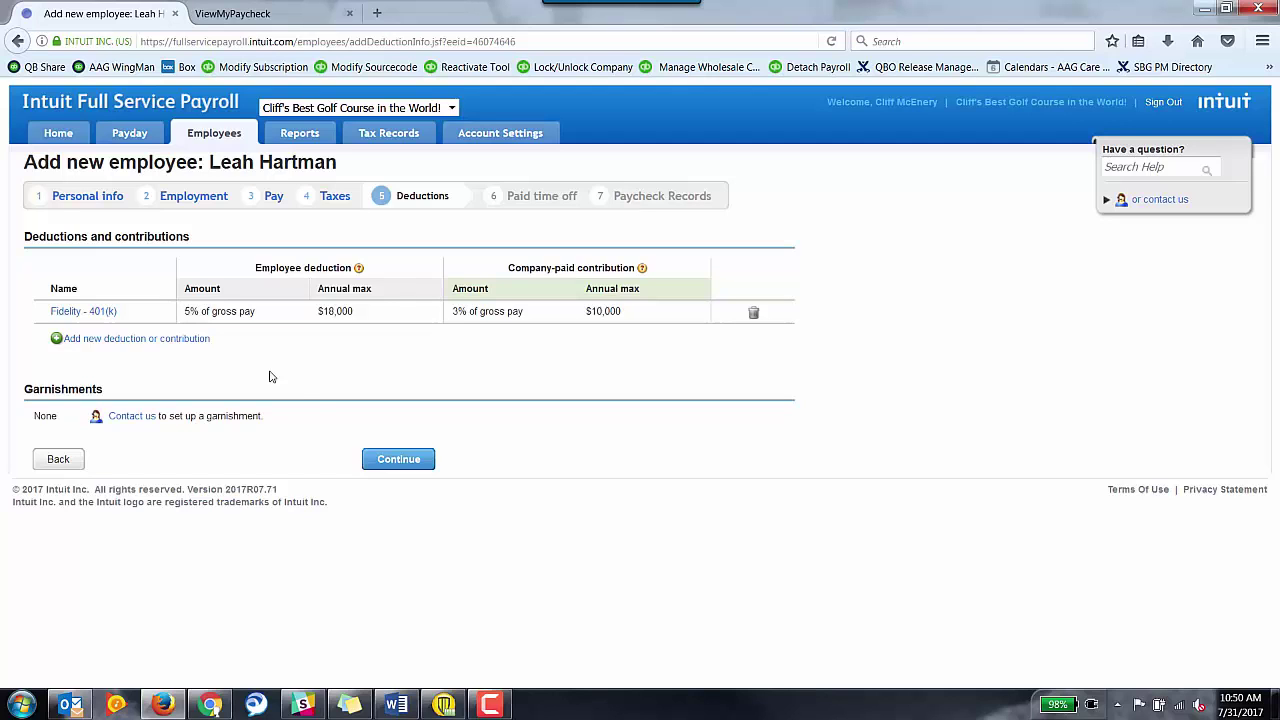
pyautogui.click(376, 461)
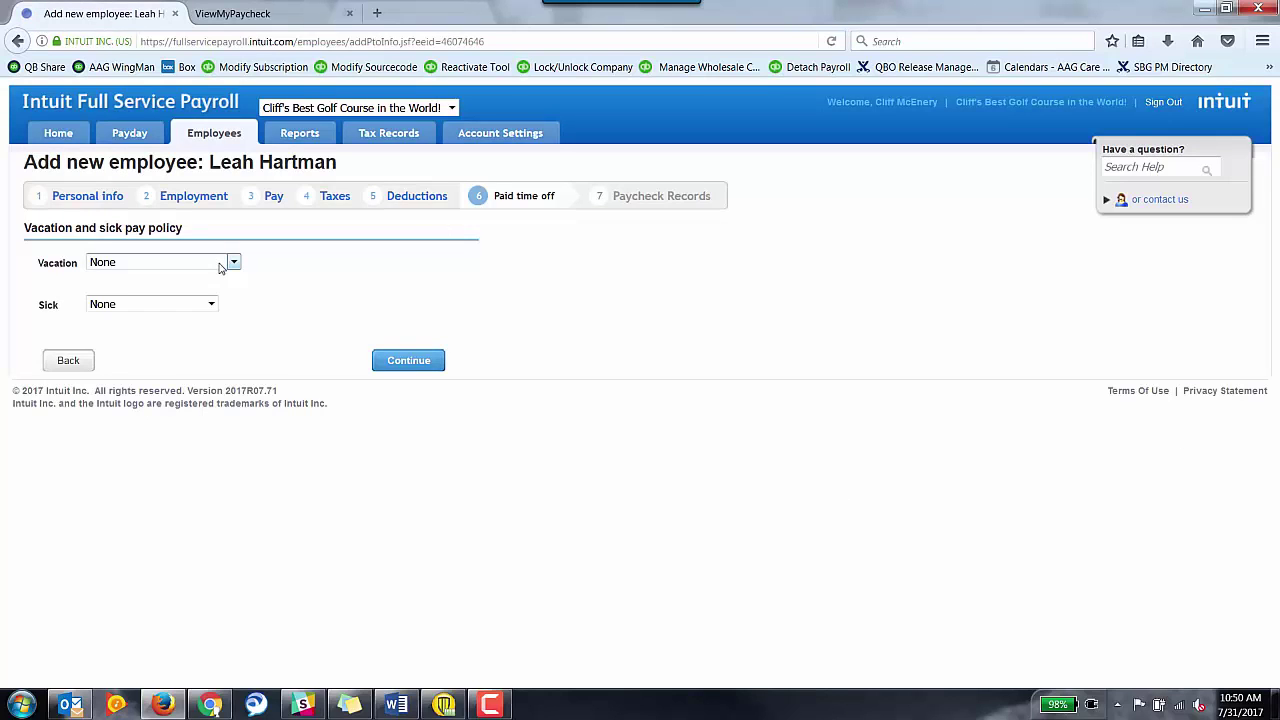
# Keep vacation and sick pay policies at None and finish adding the employee.
pyautogui.click(221, 265)
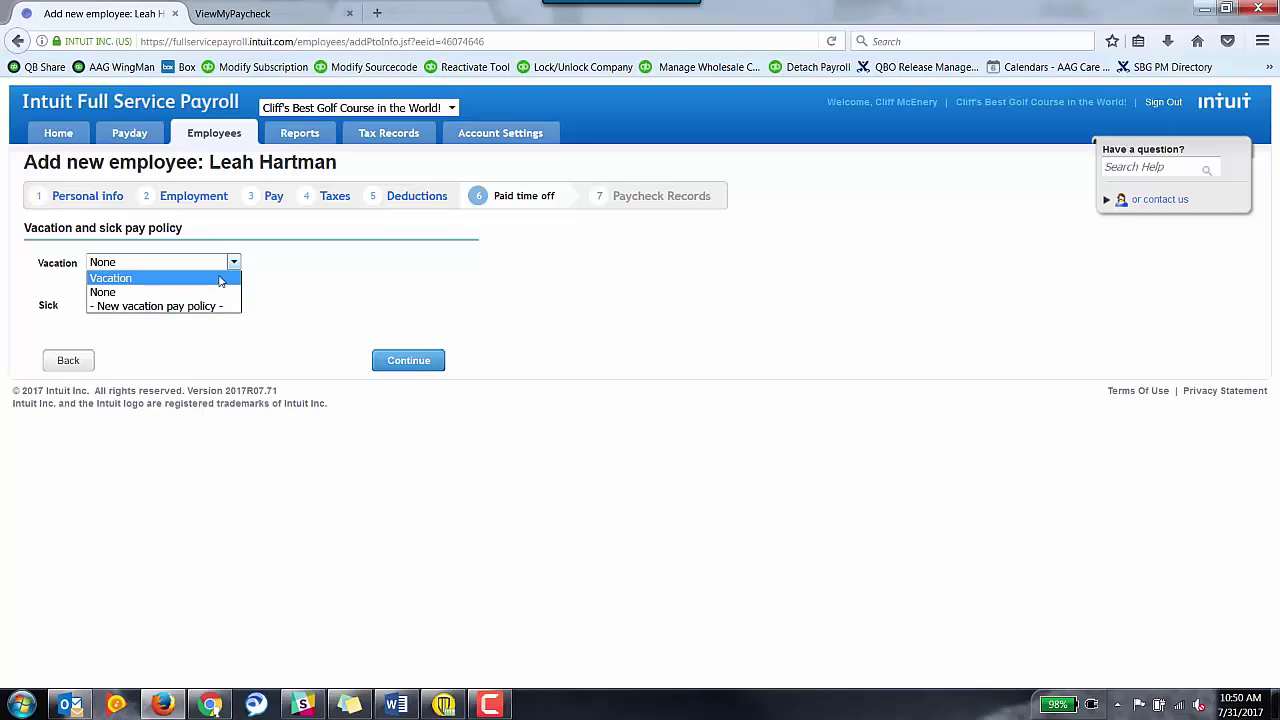
pyautogui.click(366, 303)
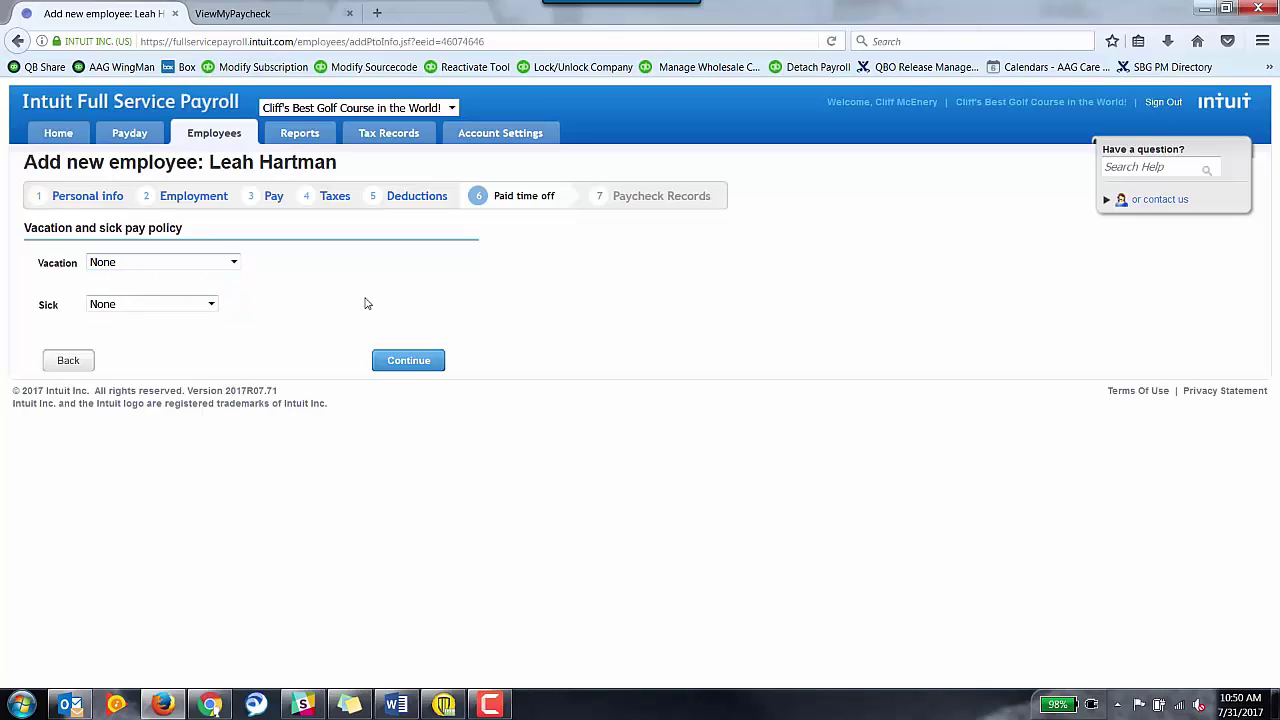
pyautogui.click(418, 362)
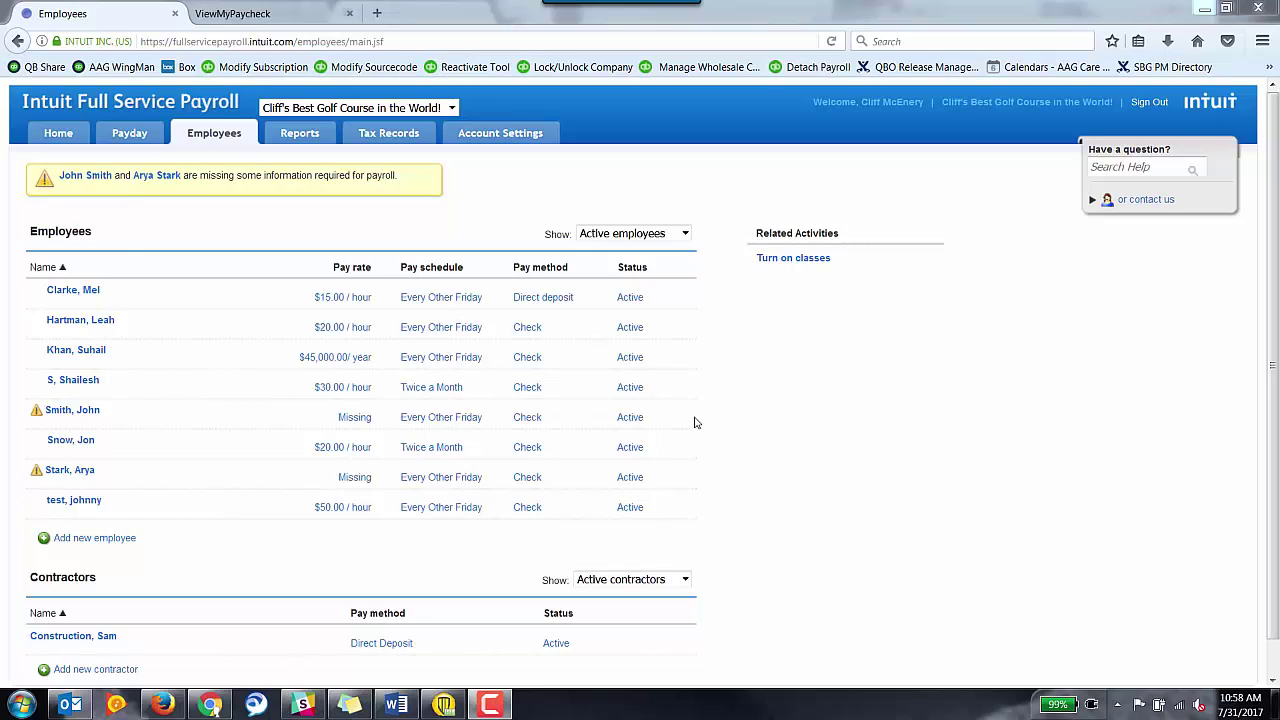
# Open Payday to see the current pay period's employee pay details.
pyautogui.click(147, 146)
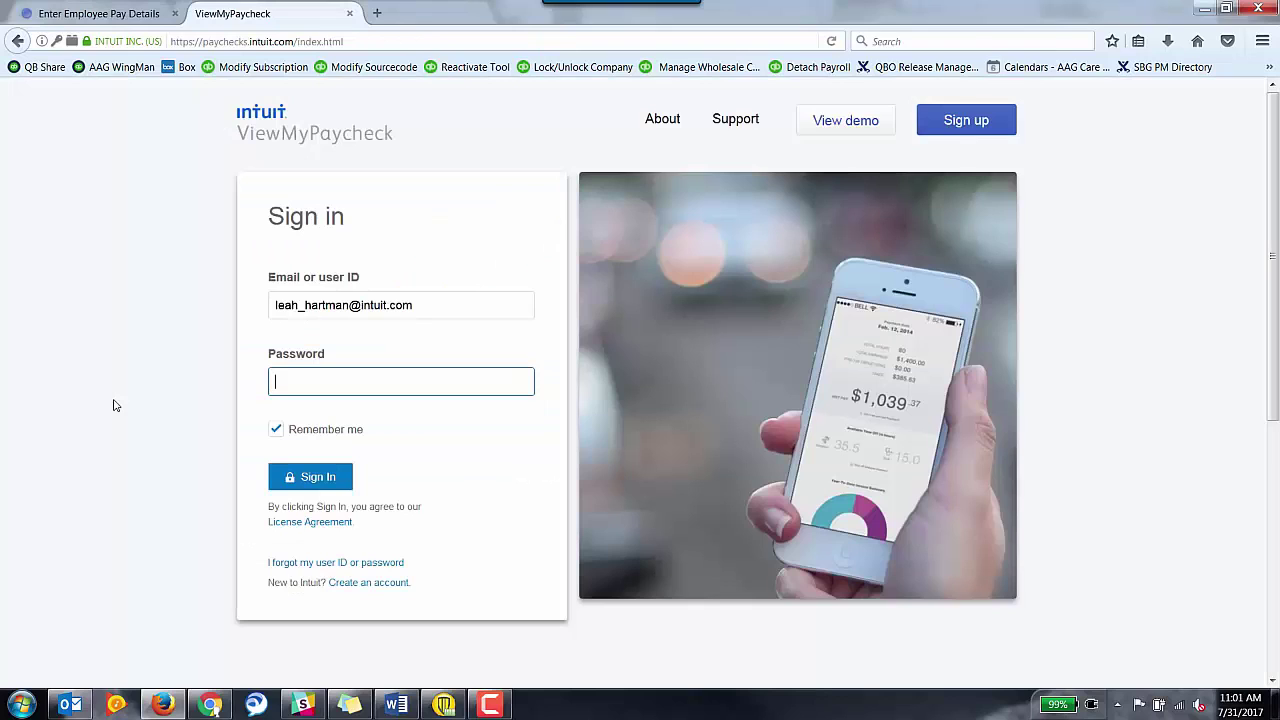
# Sign in to ViewMyPaycheck with the employee's password.
pyautogui.write('••••••••••')
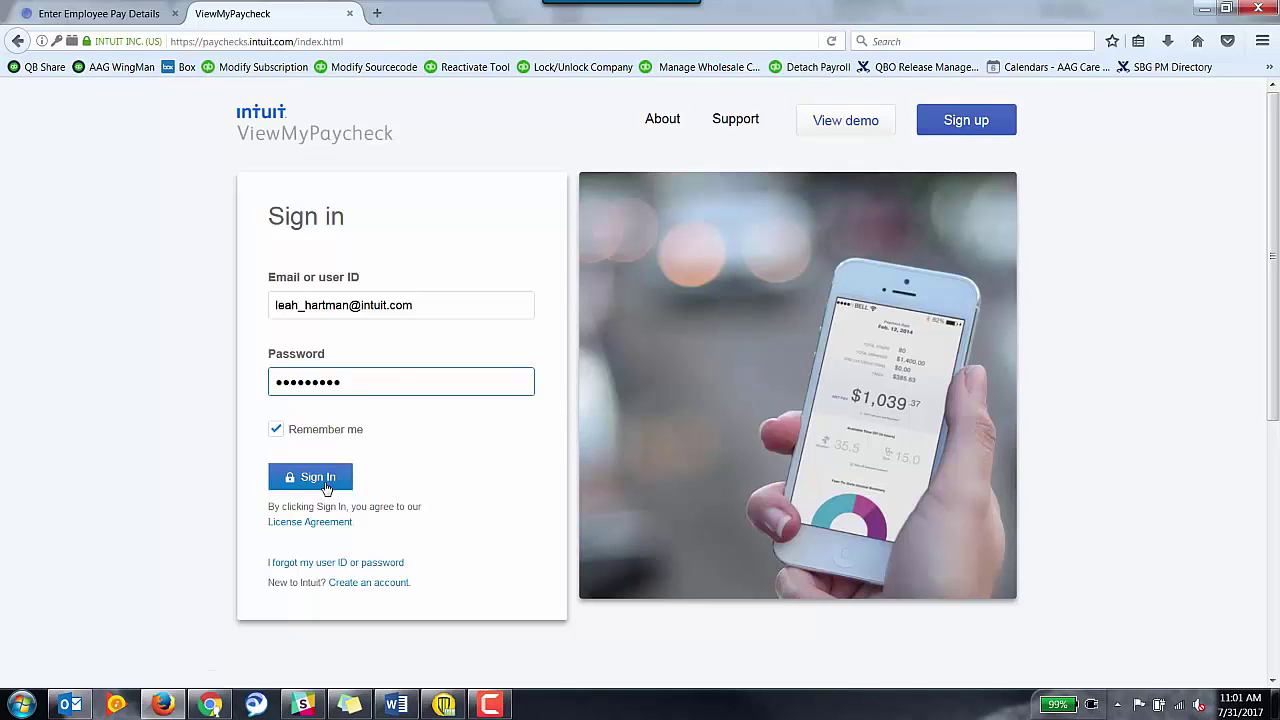
pyautogui.click(310, 476)
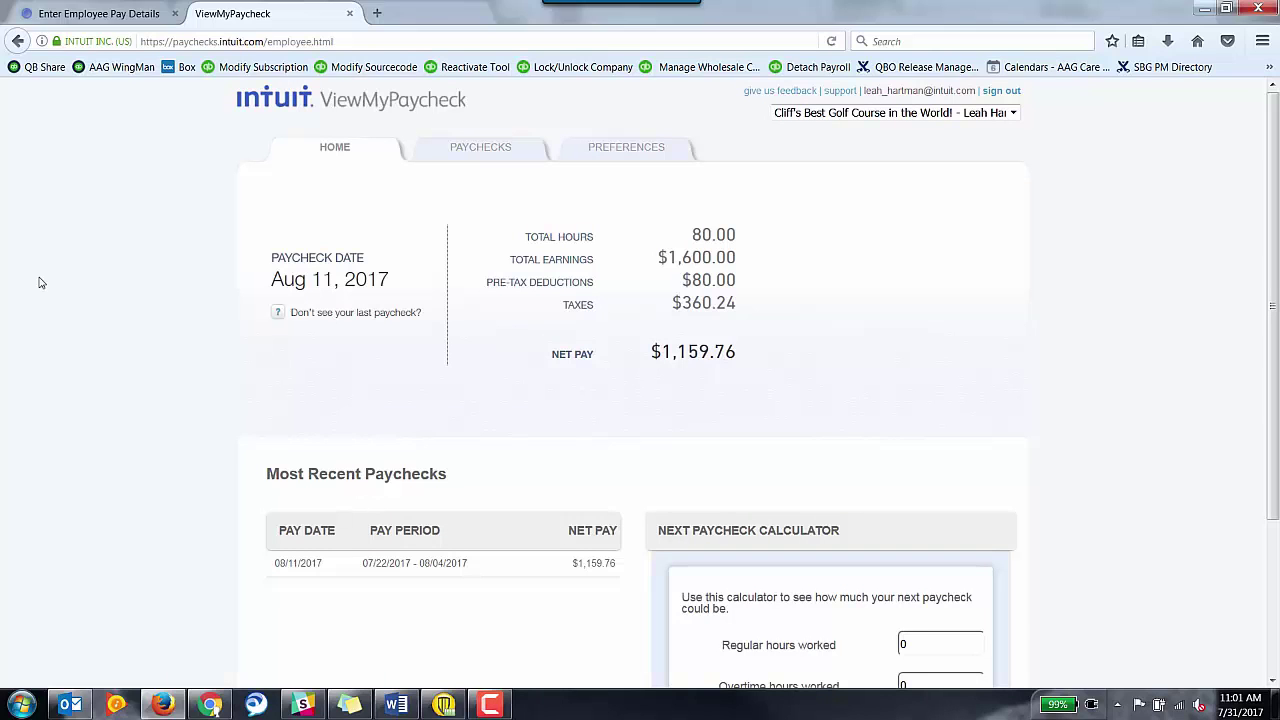
# Choose View my paychecks from another company from the company menu.
pyautogui.click(1012, 112)
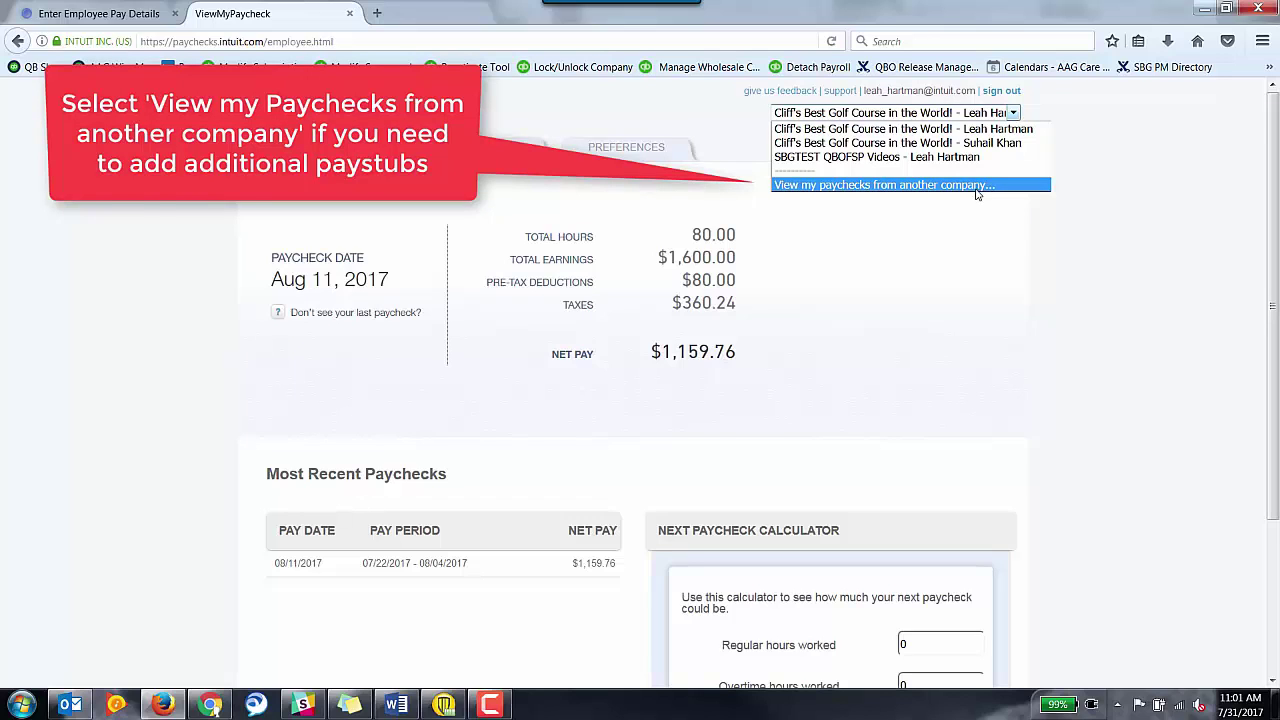
pyautogui.click(977, 189)
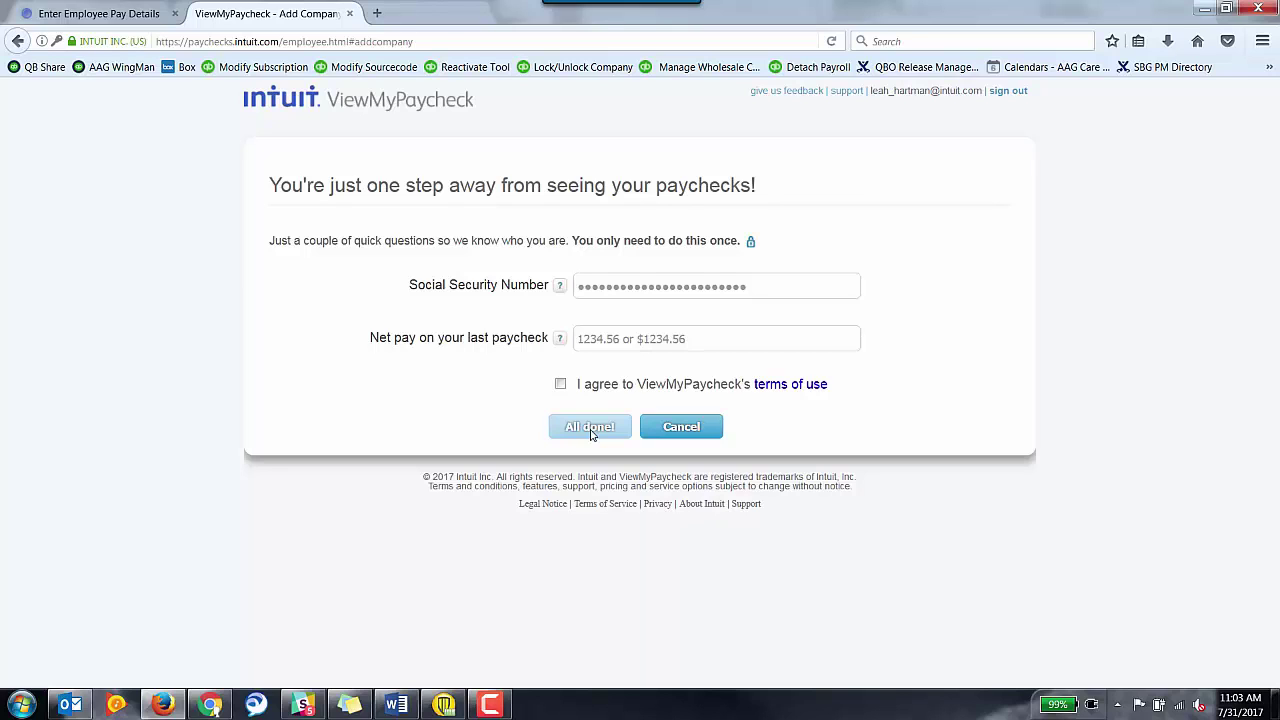
# Cancel the new-company form and reselect the original company to show the Aug 11, 2017 paycheck summary.
pyautogui.click(674, 438)
pyautogui.click(968, 110)
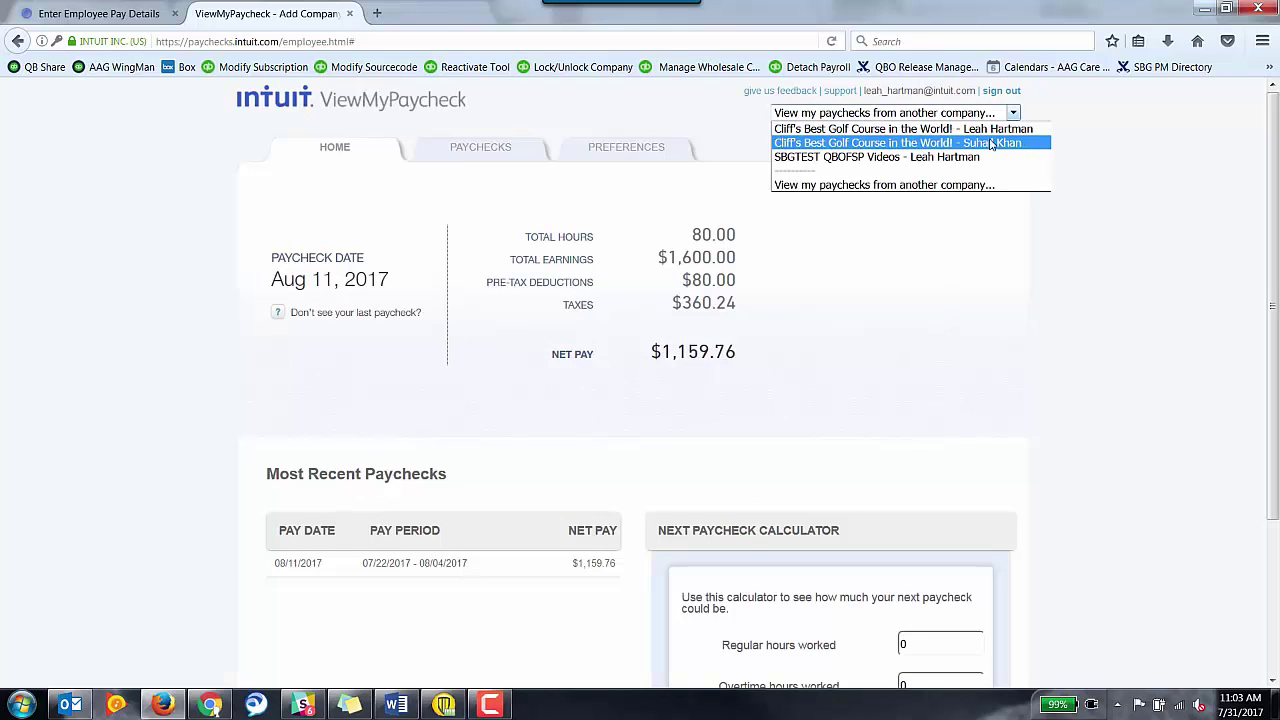
pyautogui.click(996, 130)
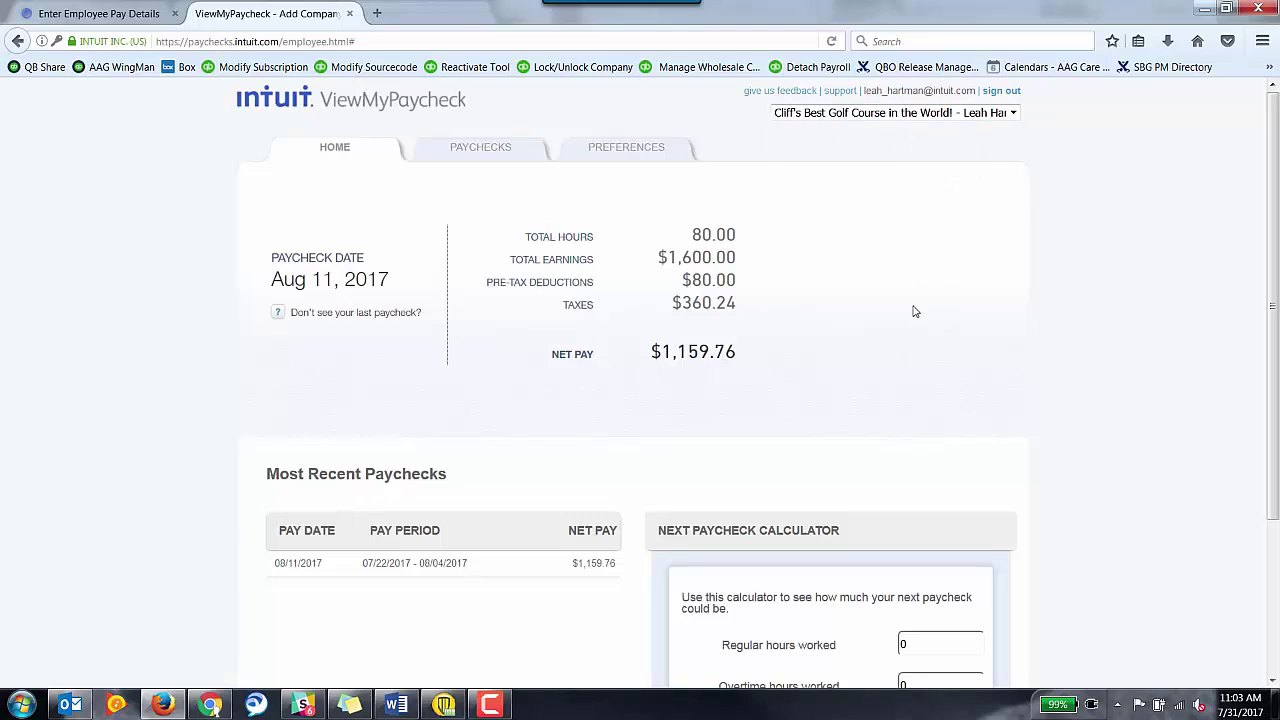